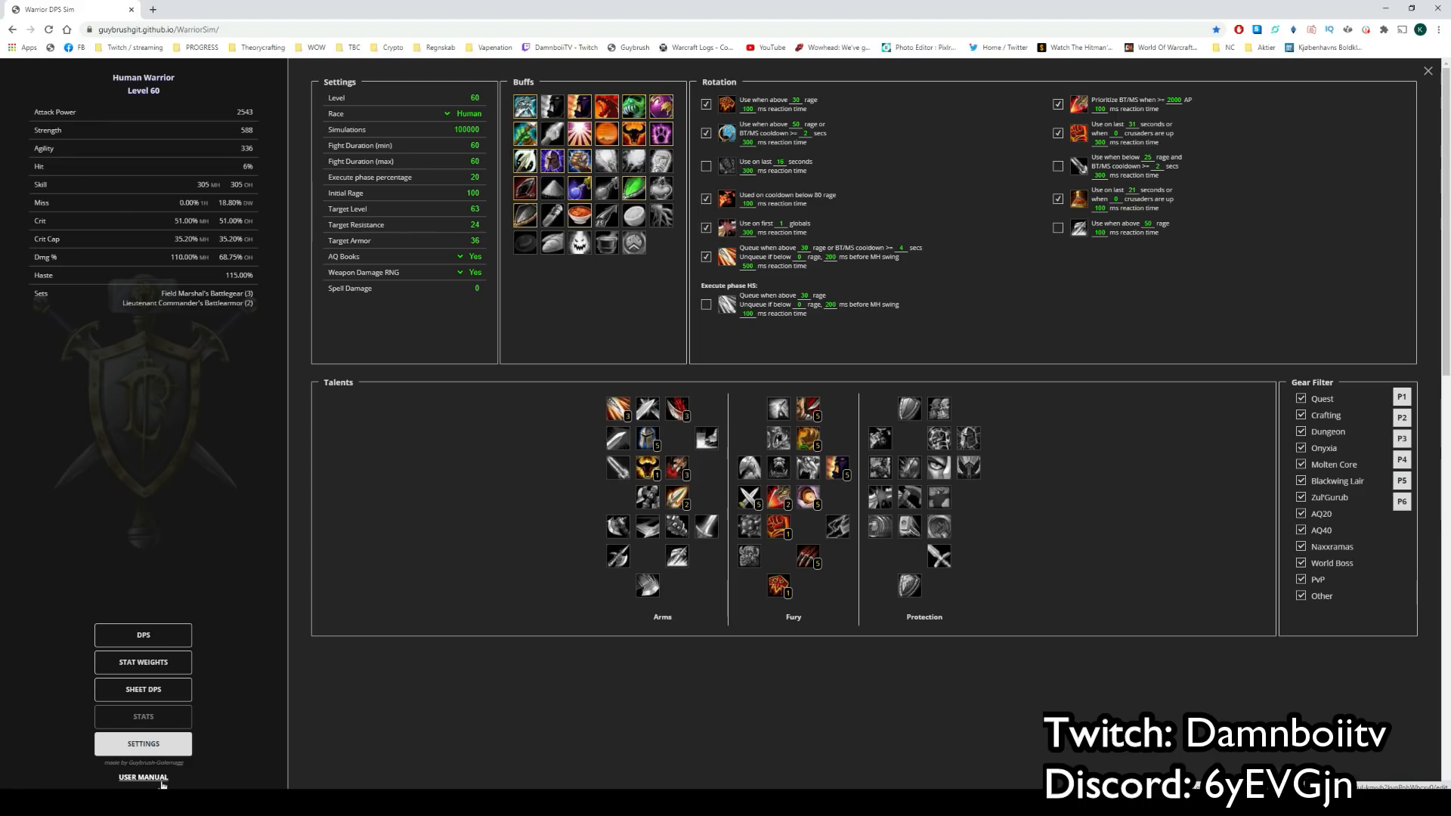
- Open the user manual, read through its overview and settings parts, and return to the simulator
left_click(162, 781)
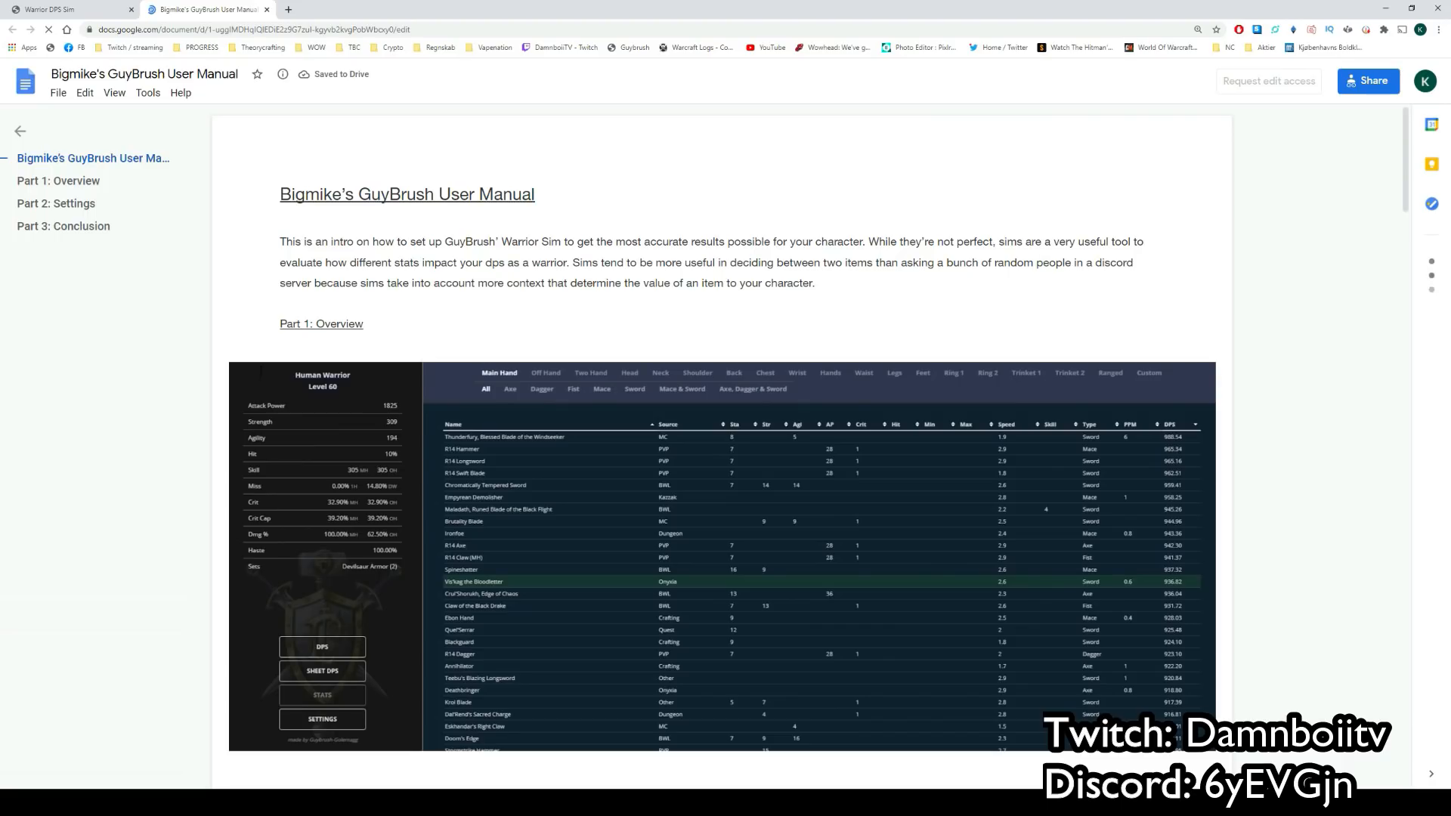
scroll(411, 357, "down", 15)
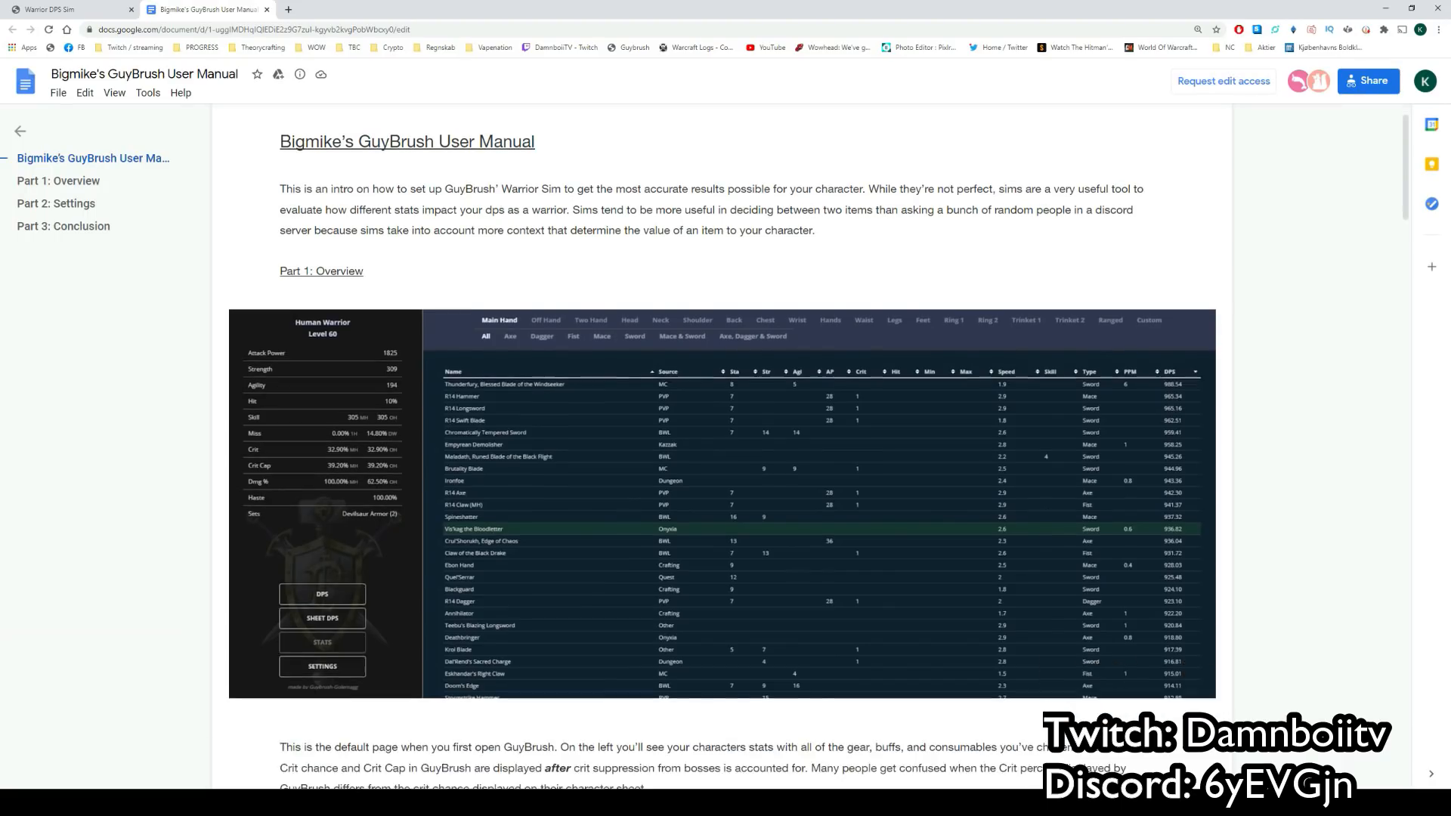
scroll(650, 480, "down", 5)
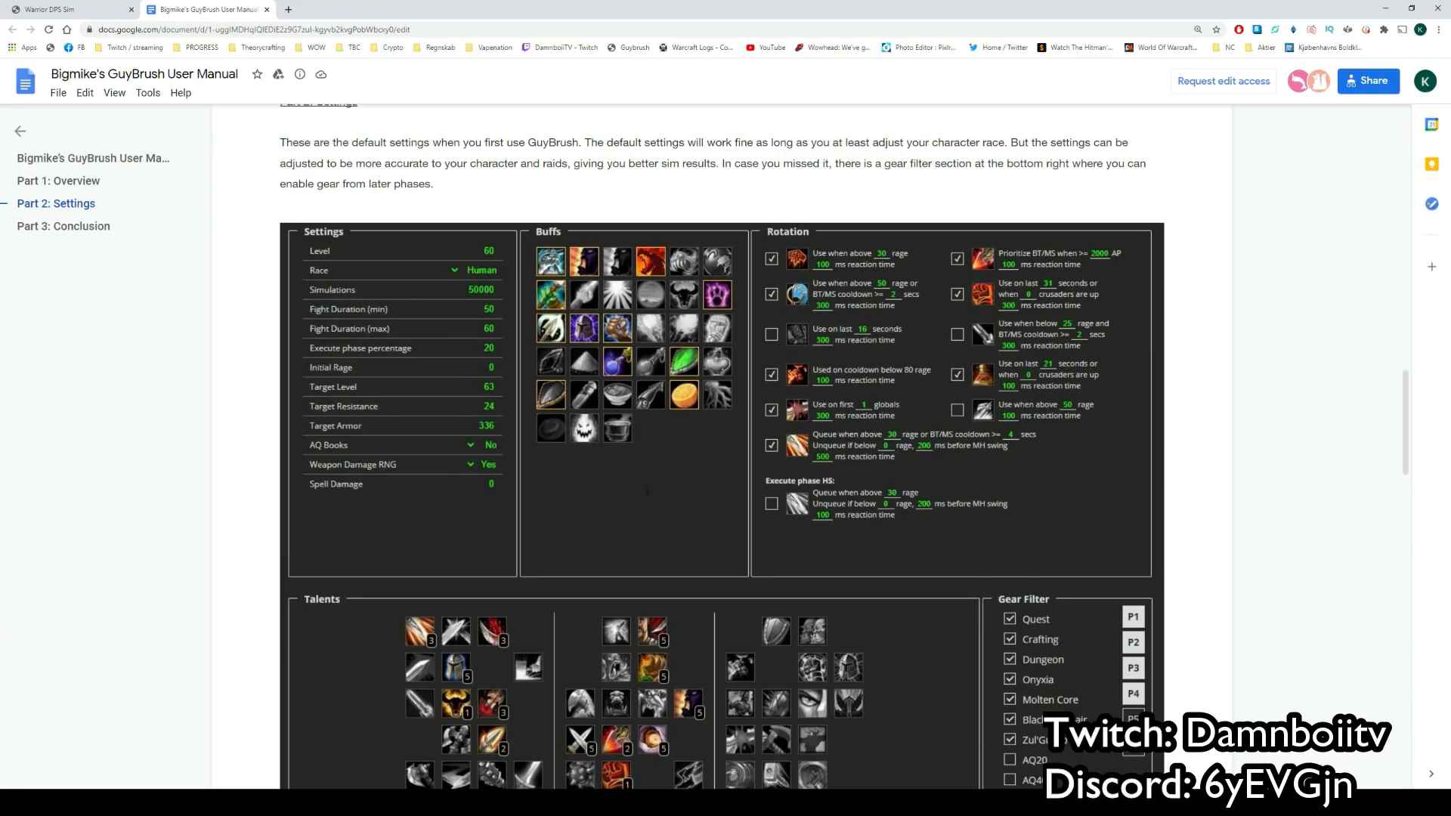
scroll(647, 489, "down", 15)
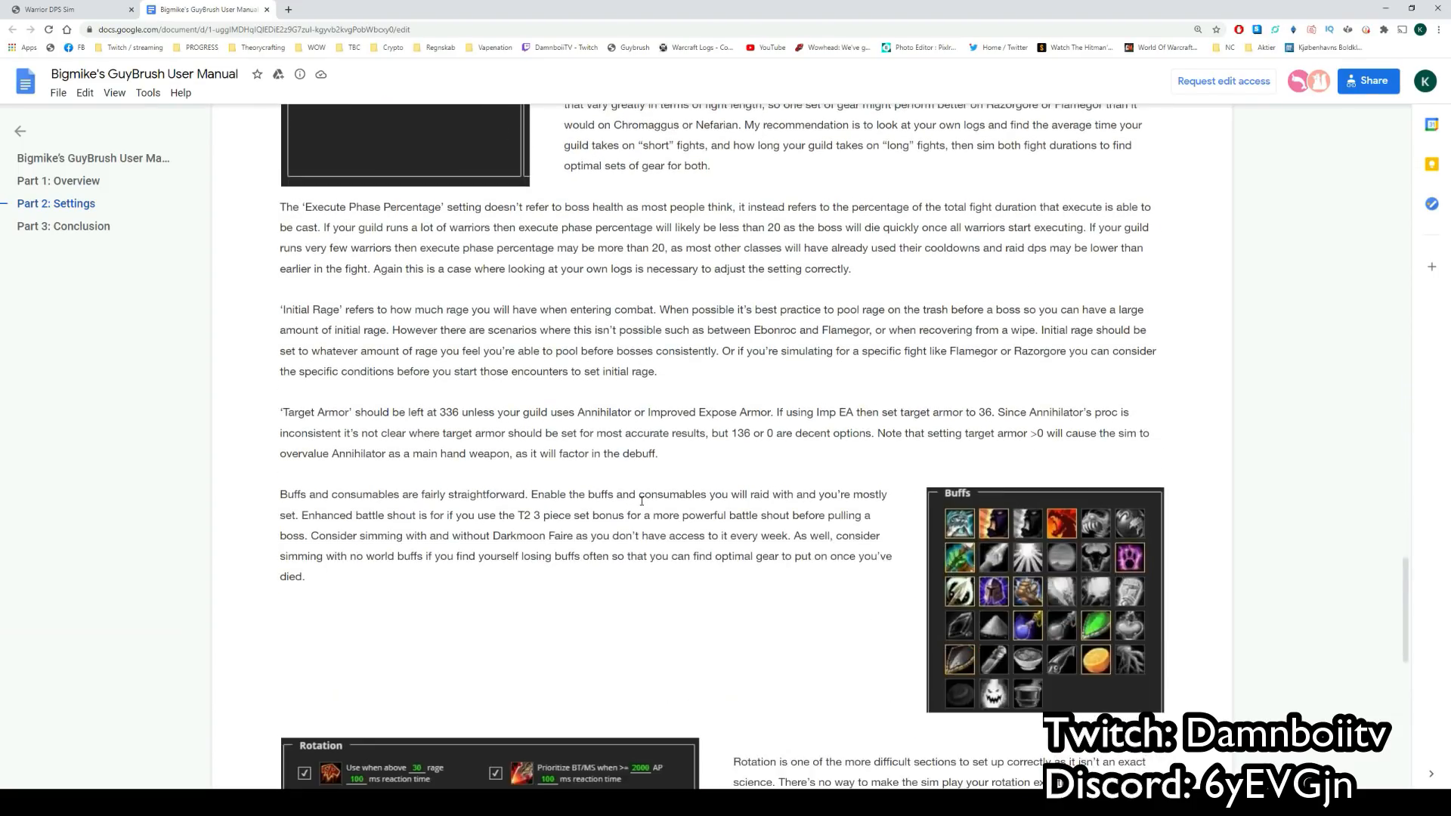
scroll(641, 501, "down", 10)
key("ctrl+shift+Tab")
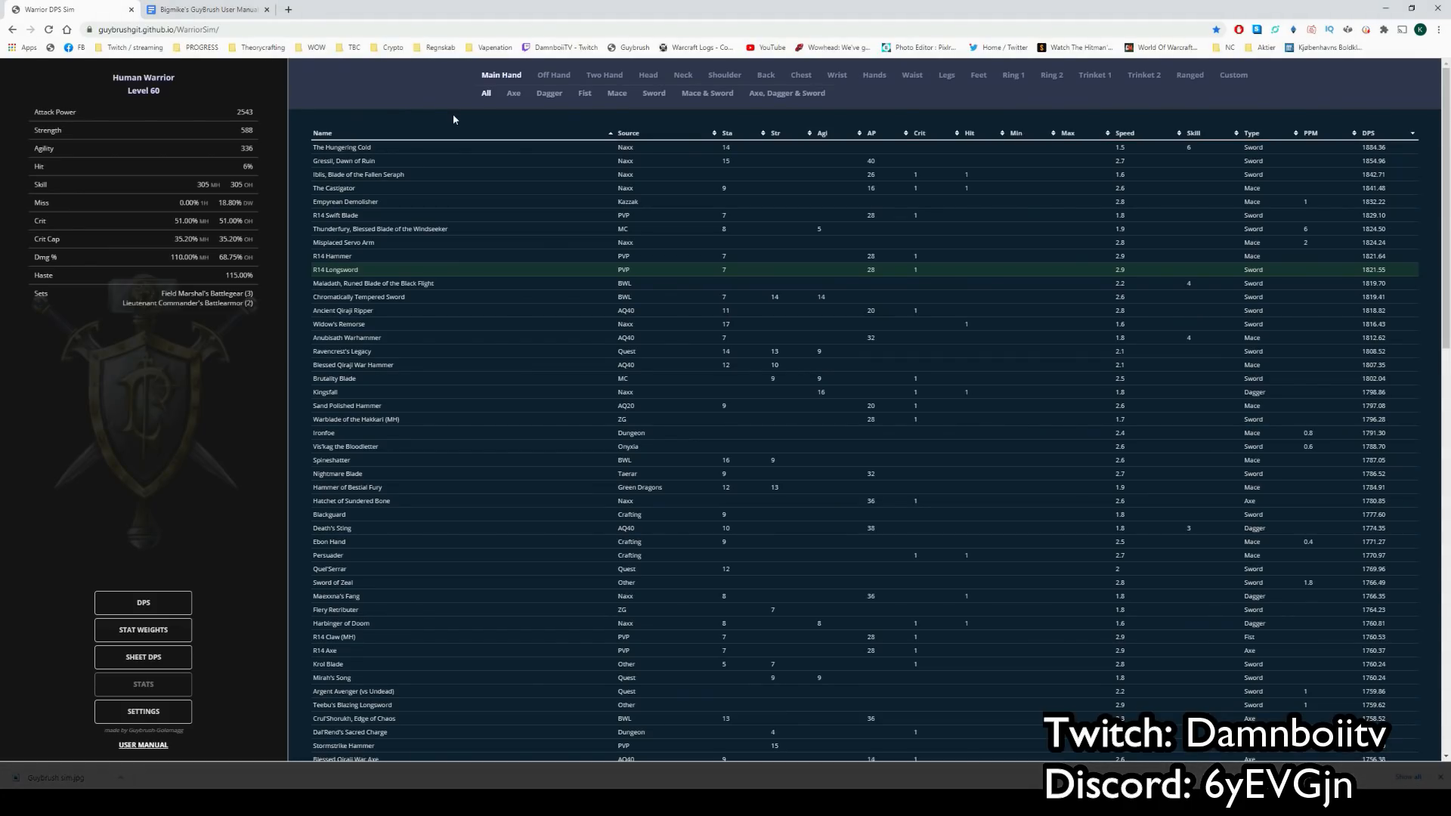
- Open the simulator settings and review the Race, Simulations and Weapon Damage RNG options
left_click(185, 716)
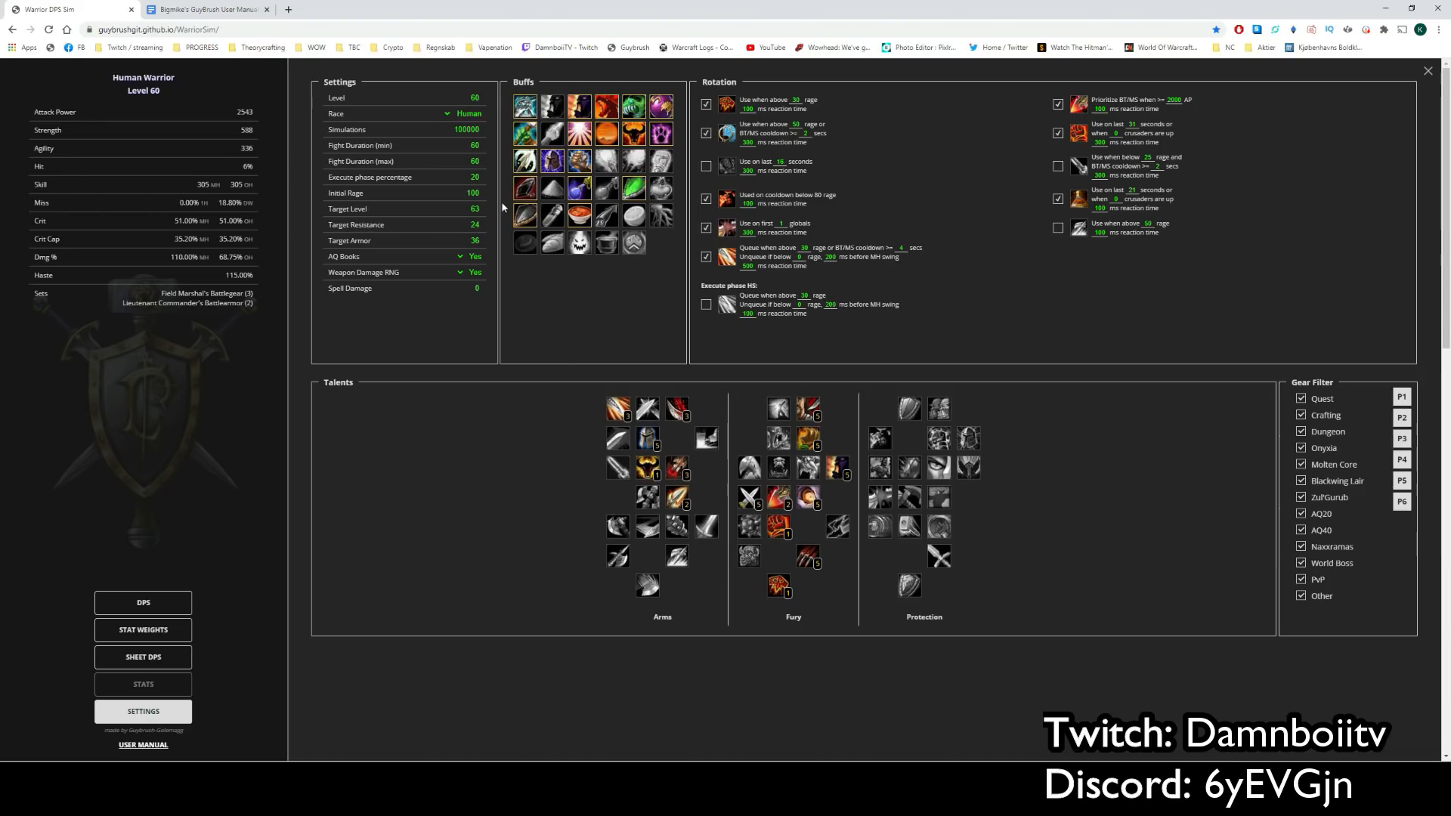
left_click(475, 115)
left_click(470, 122)
left_click(469, 130)
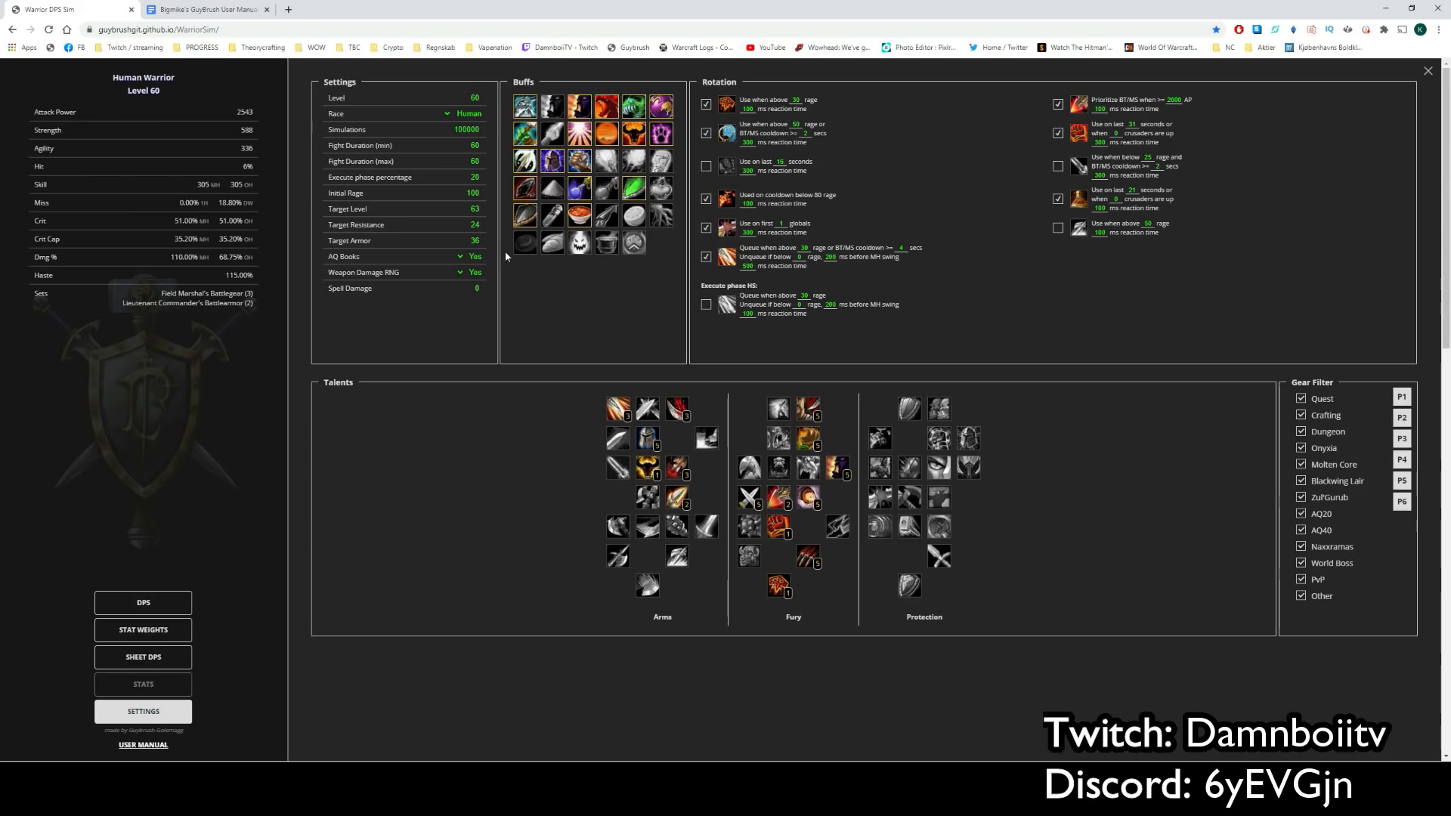
left_click(472, 274)
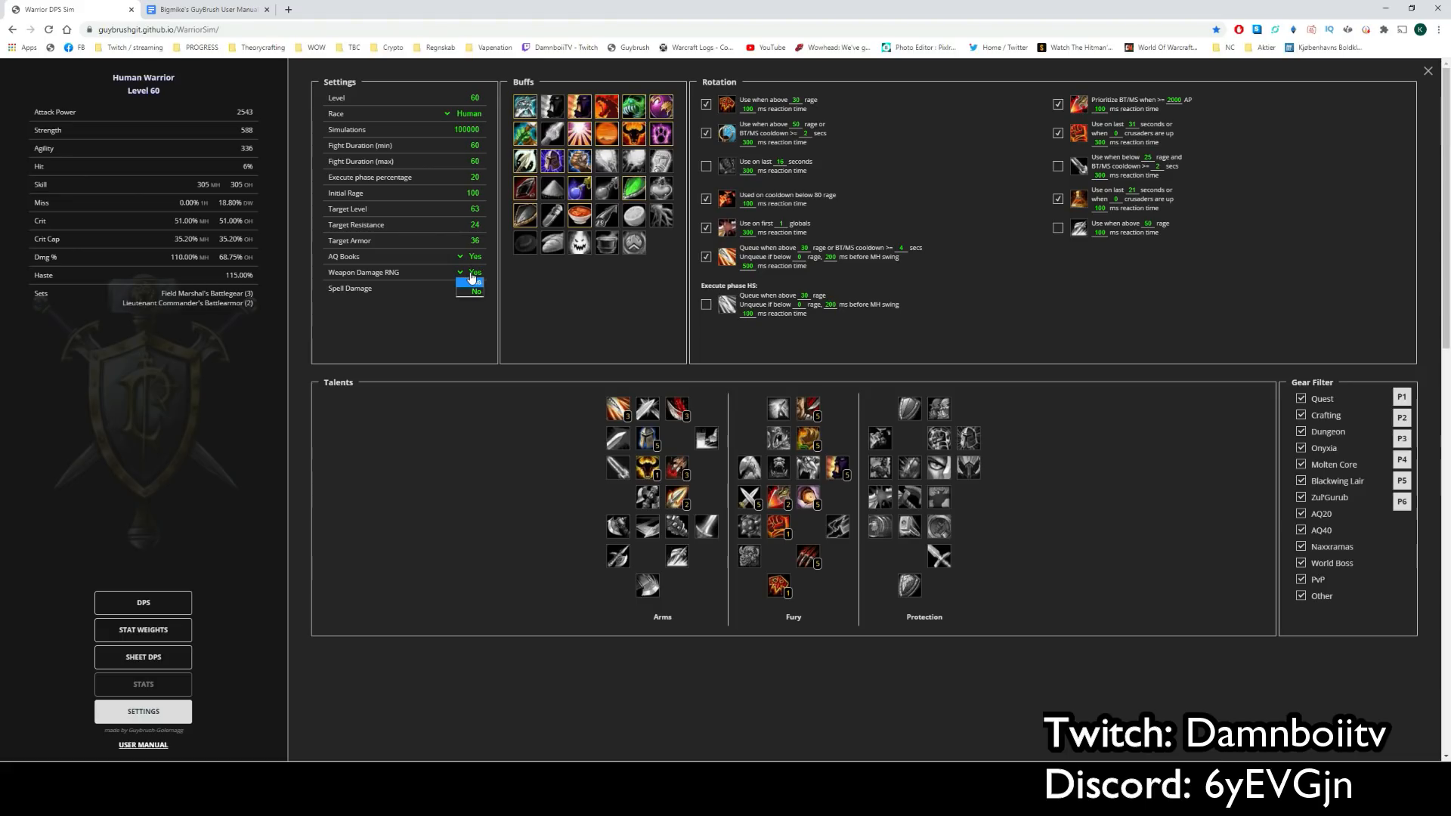
left_click(471, 280)
- Try replacing the paladin blessings, including Blessing of Might, with shaman totem buffs such as Windfury Totem and Grace of Air Totem
left_click(585, 166)
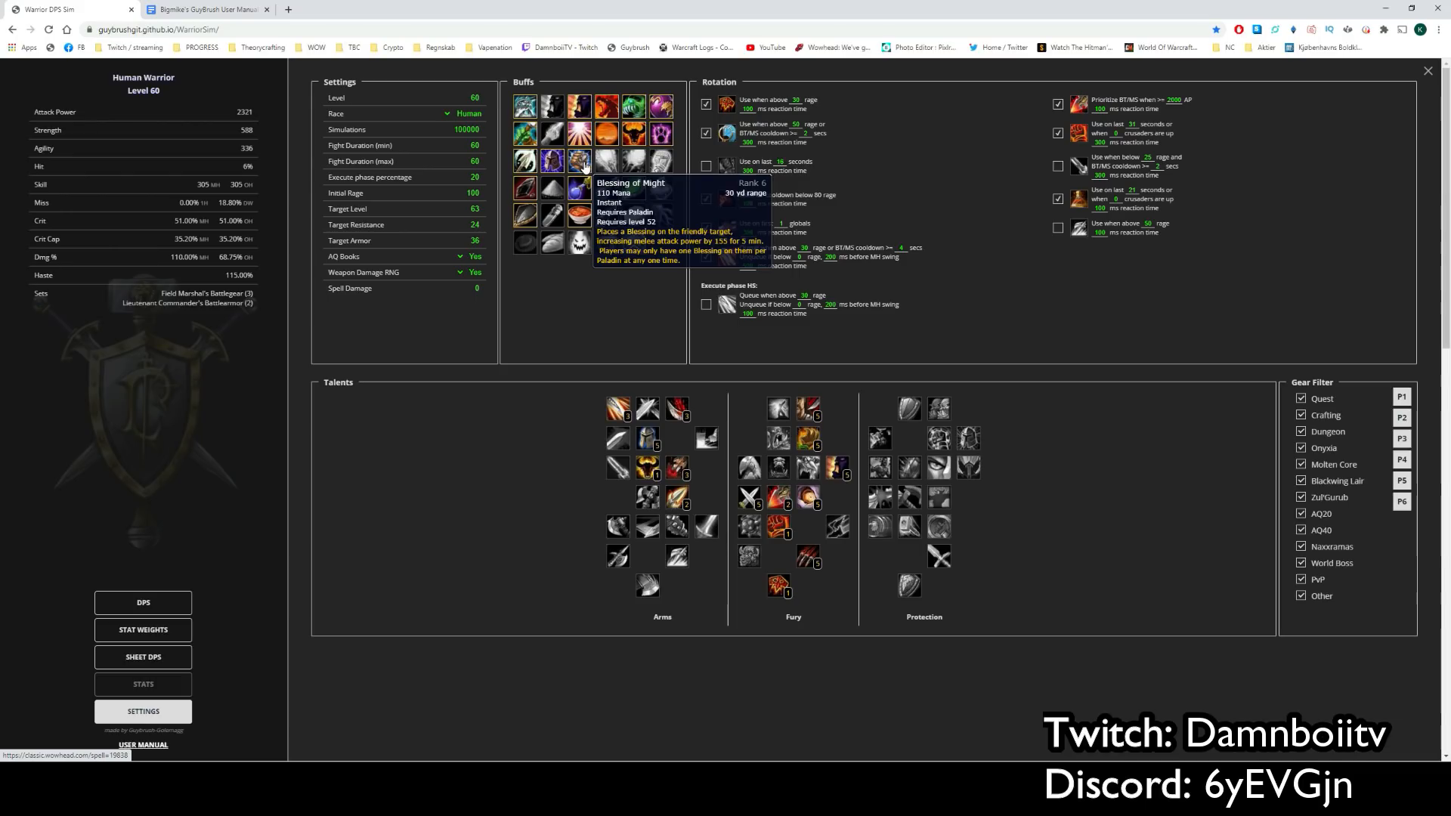
left_click(557, 163)
left_click(612, 167)
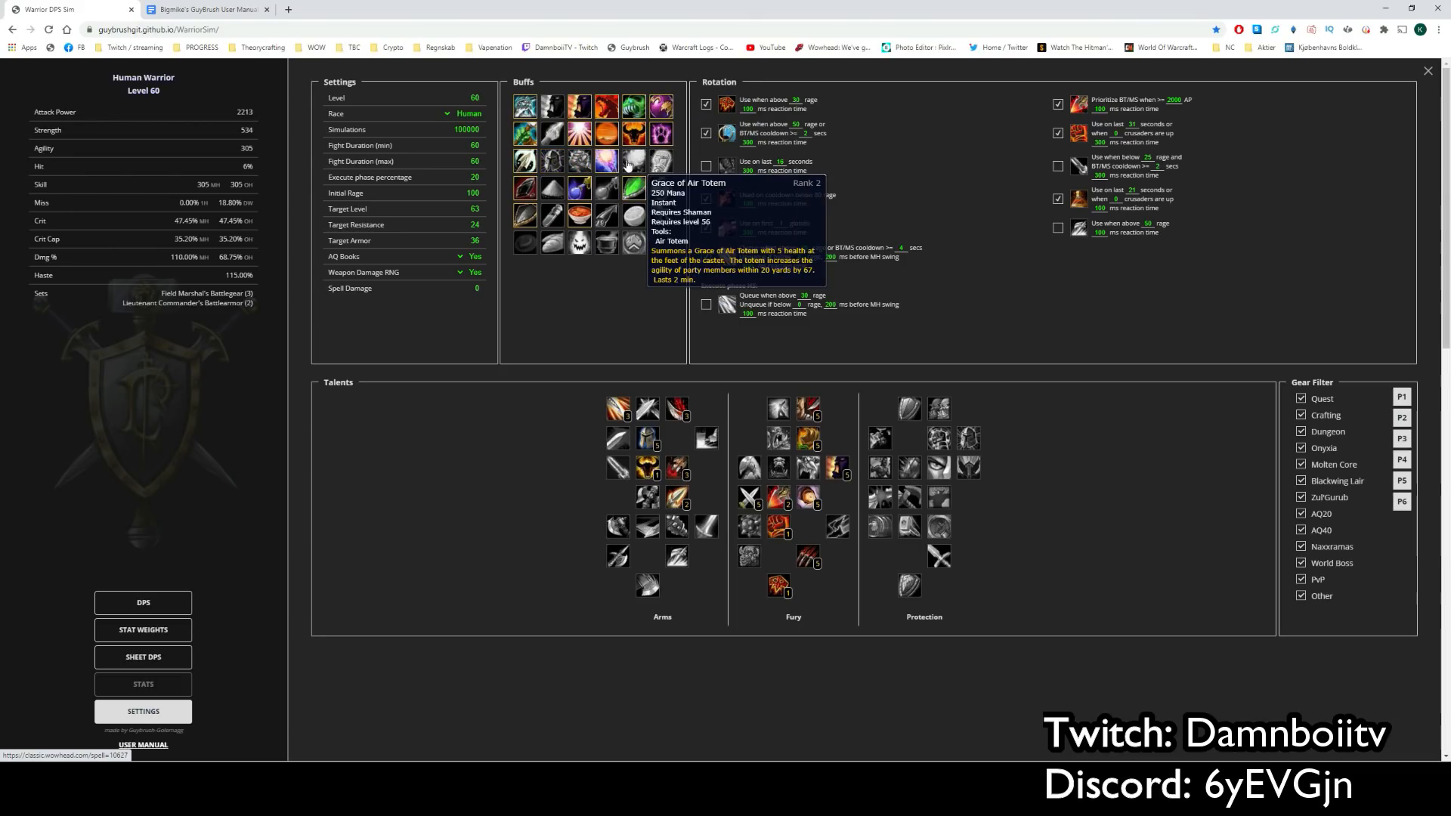
left_click(635, 163)
left_click(655, 165)
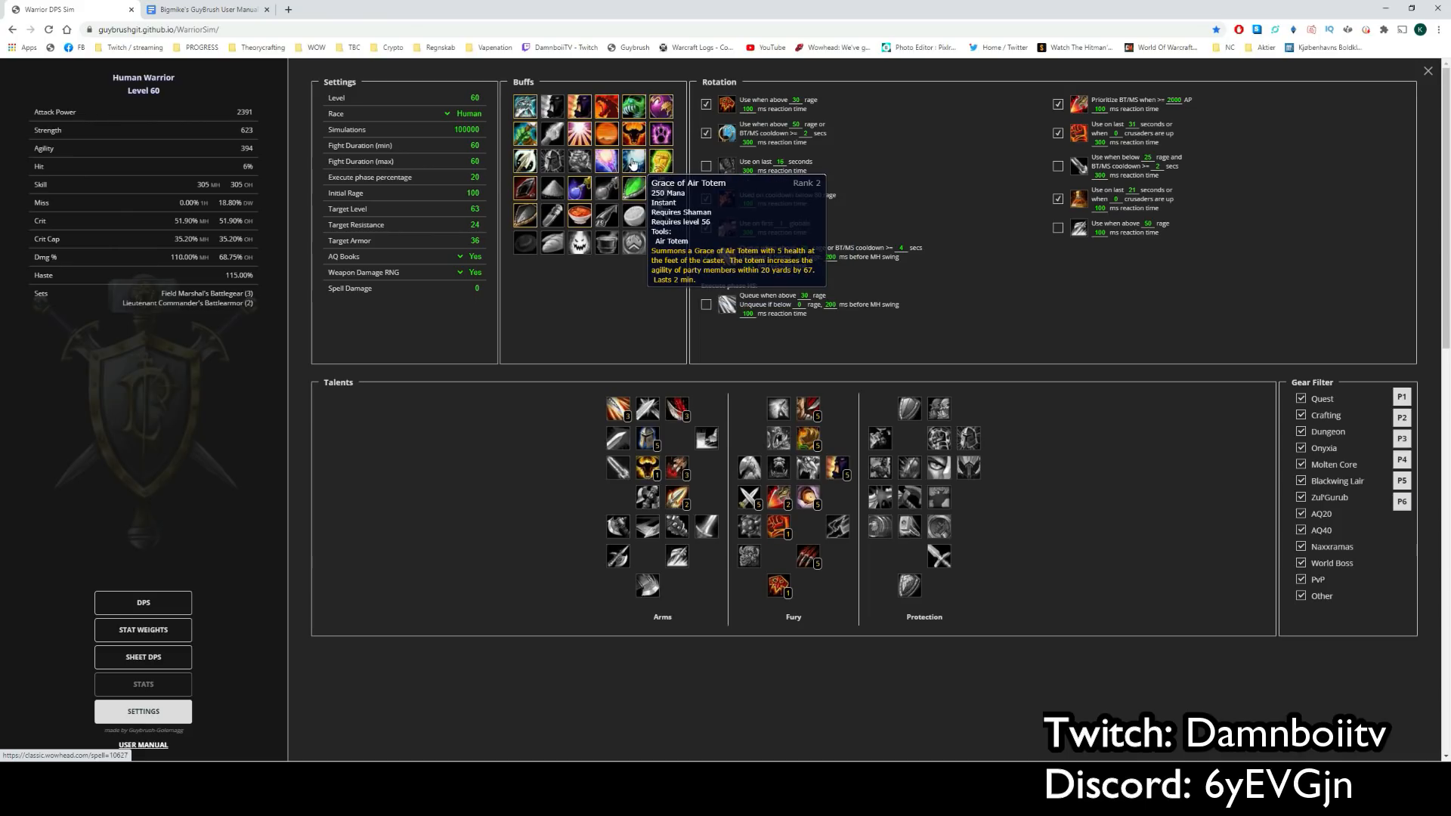
left_click(632, 162)
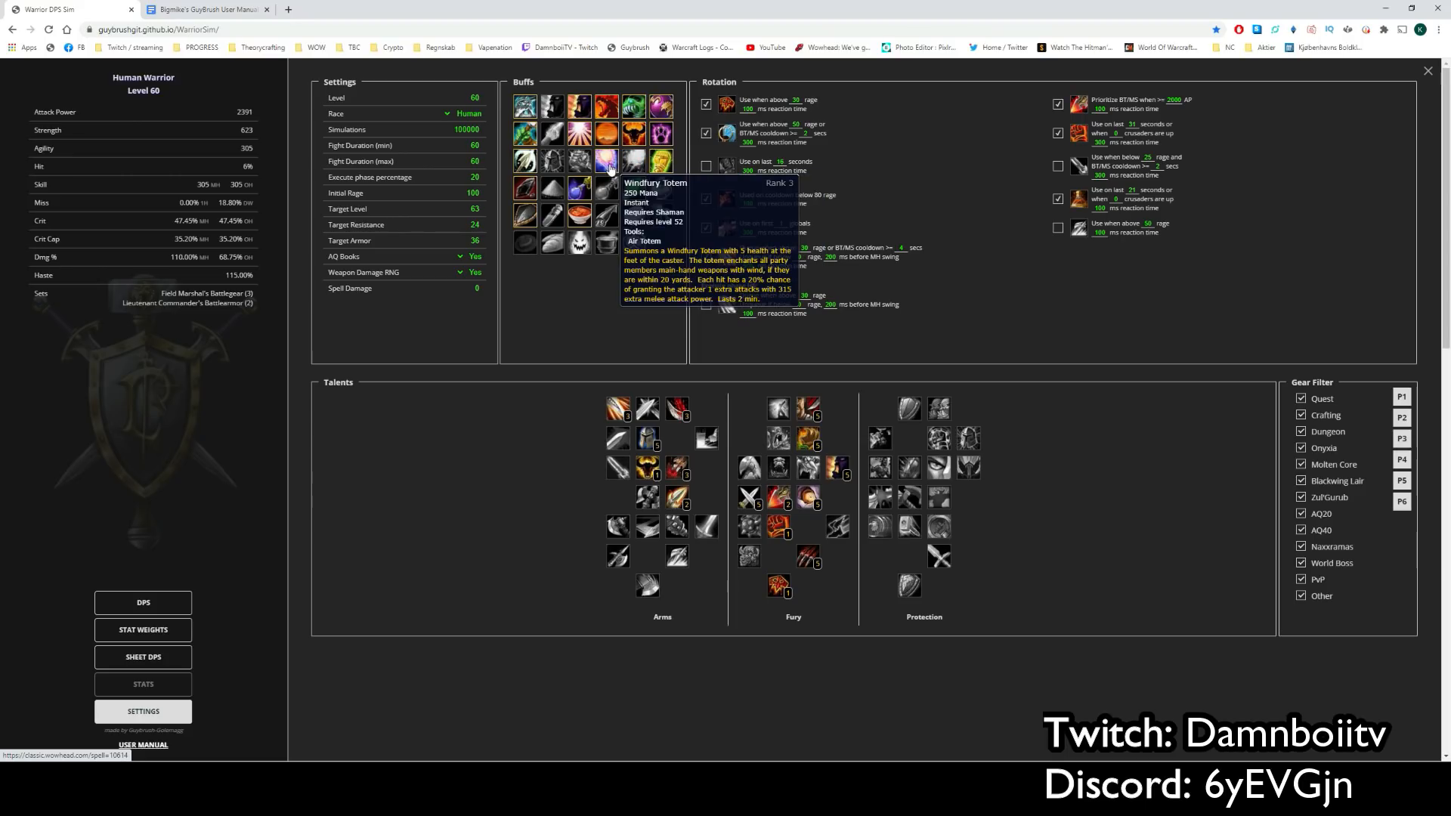
left_click(610, 168)
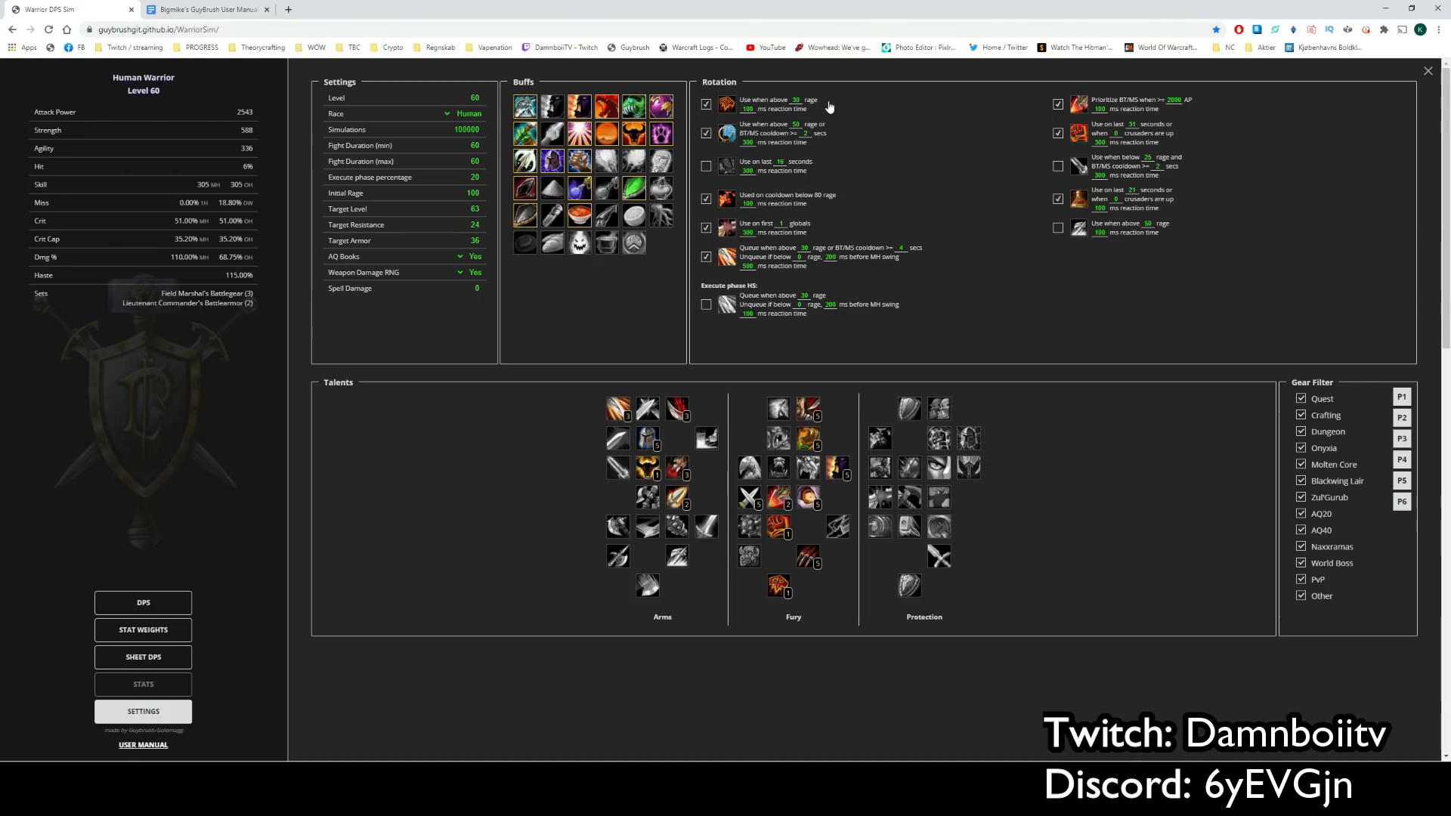
- Review the rotation rules for the warrior abilities and close the settings
mouse_move(724, 138)
mouse_move(727, 203)
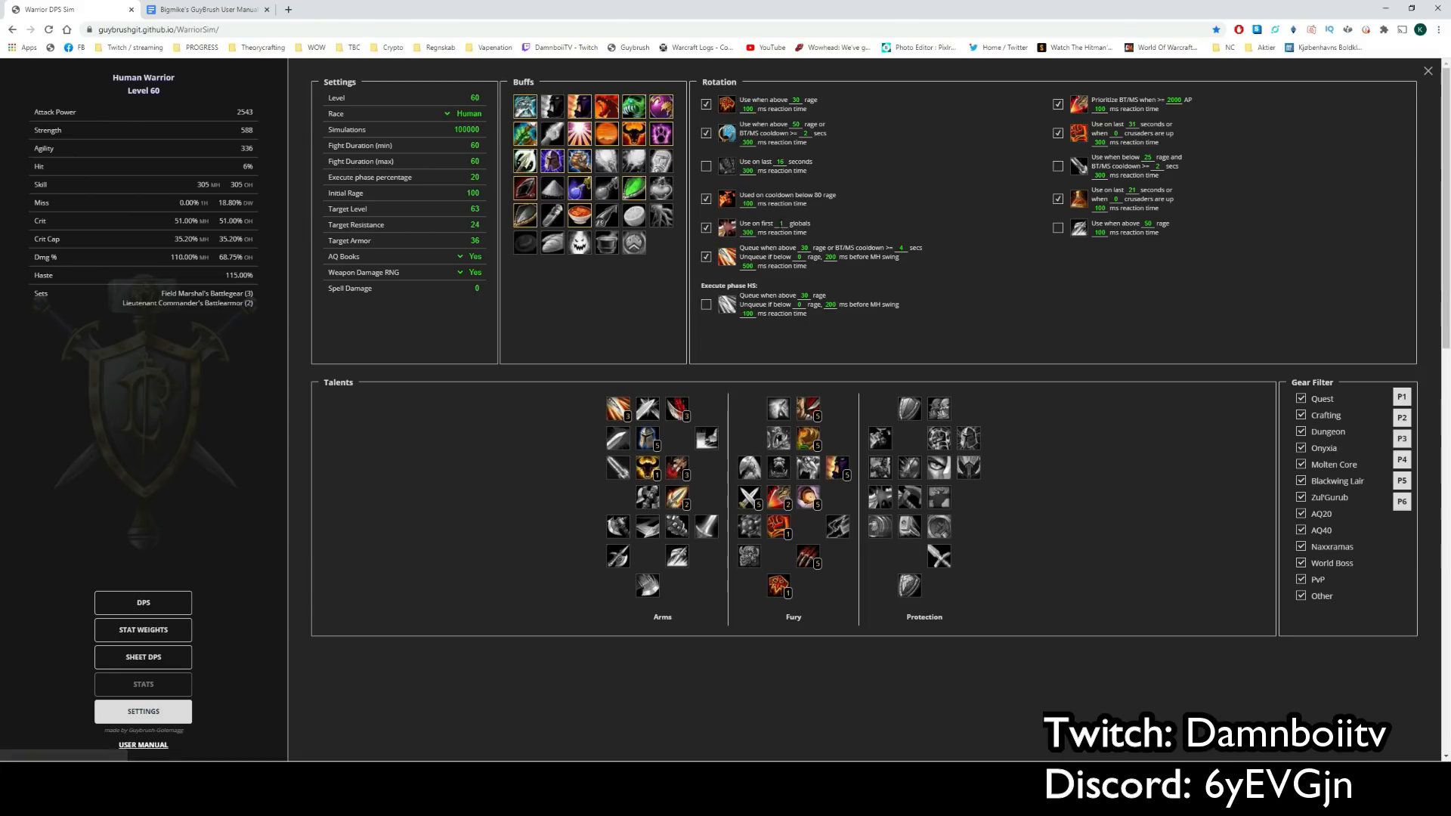
mouse_move(737, 264)
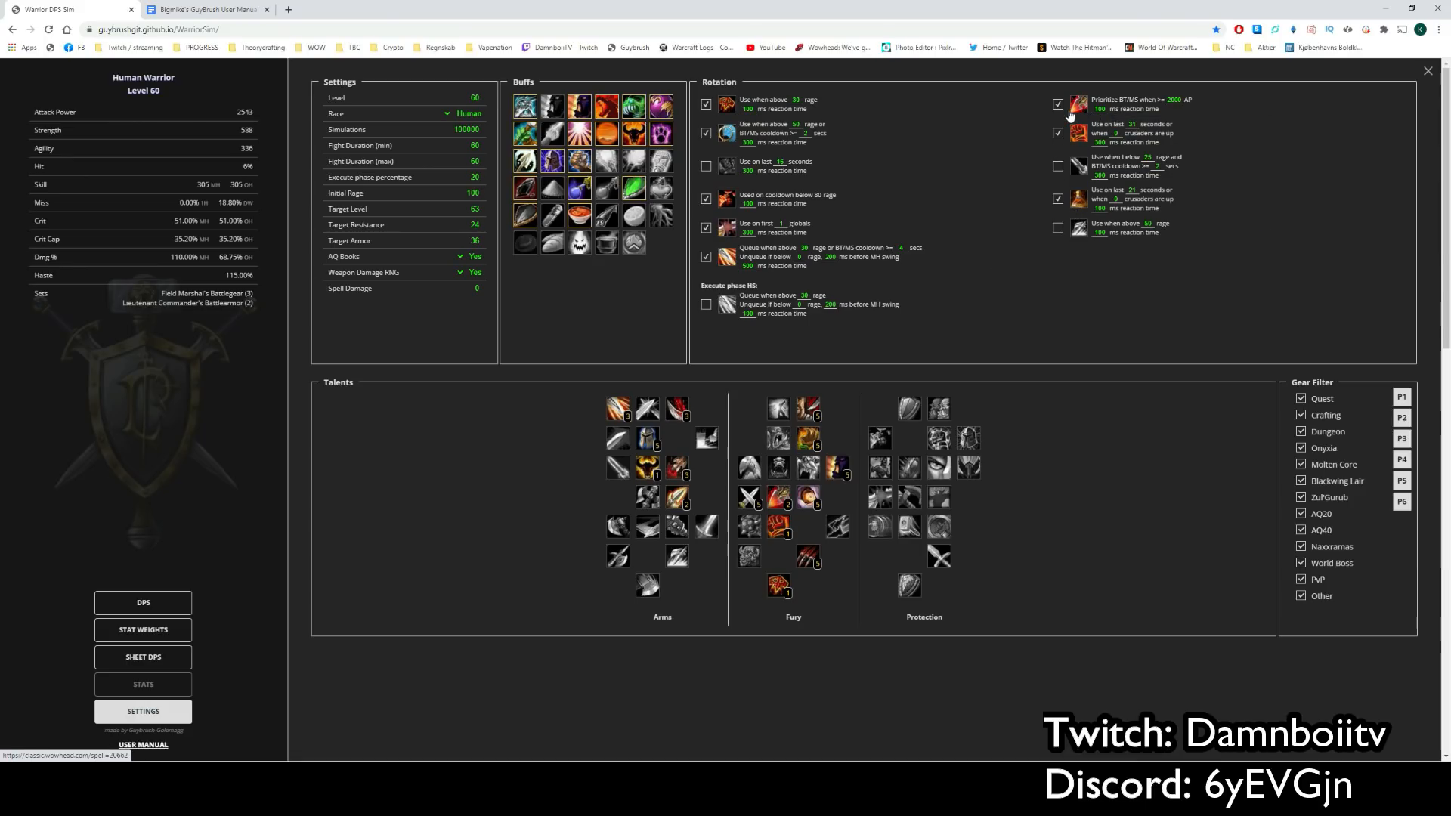
mouse_move(1074, 112)
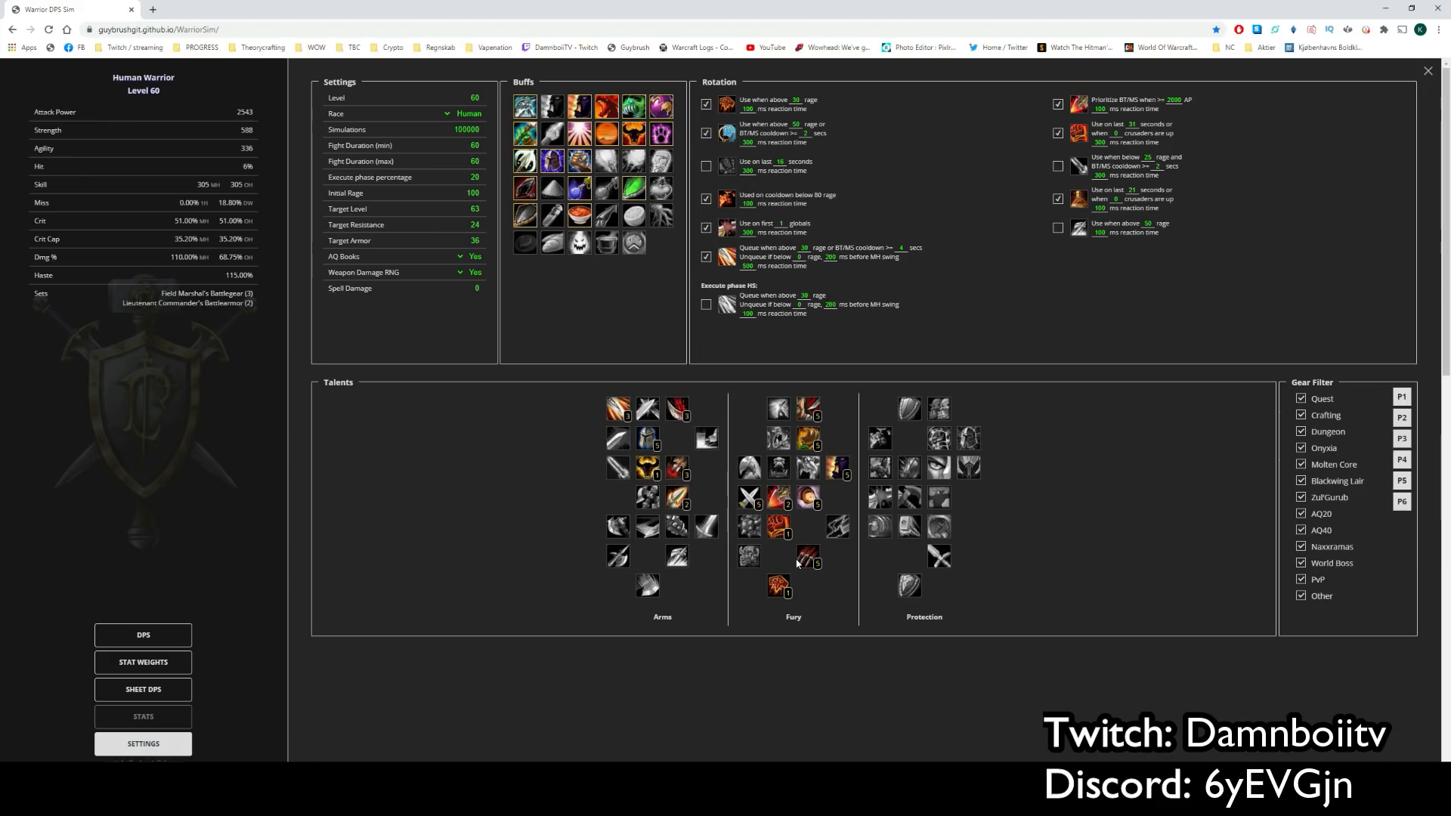
left_click(185, 752)
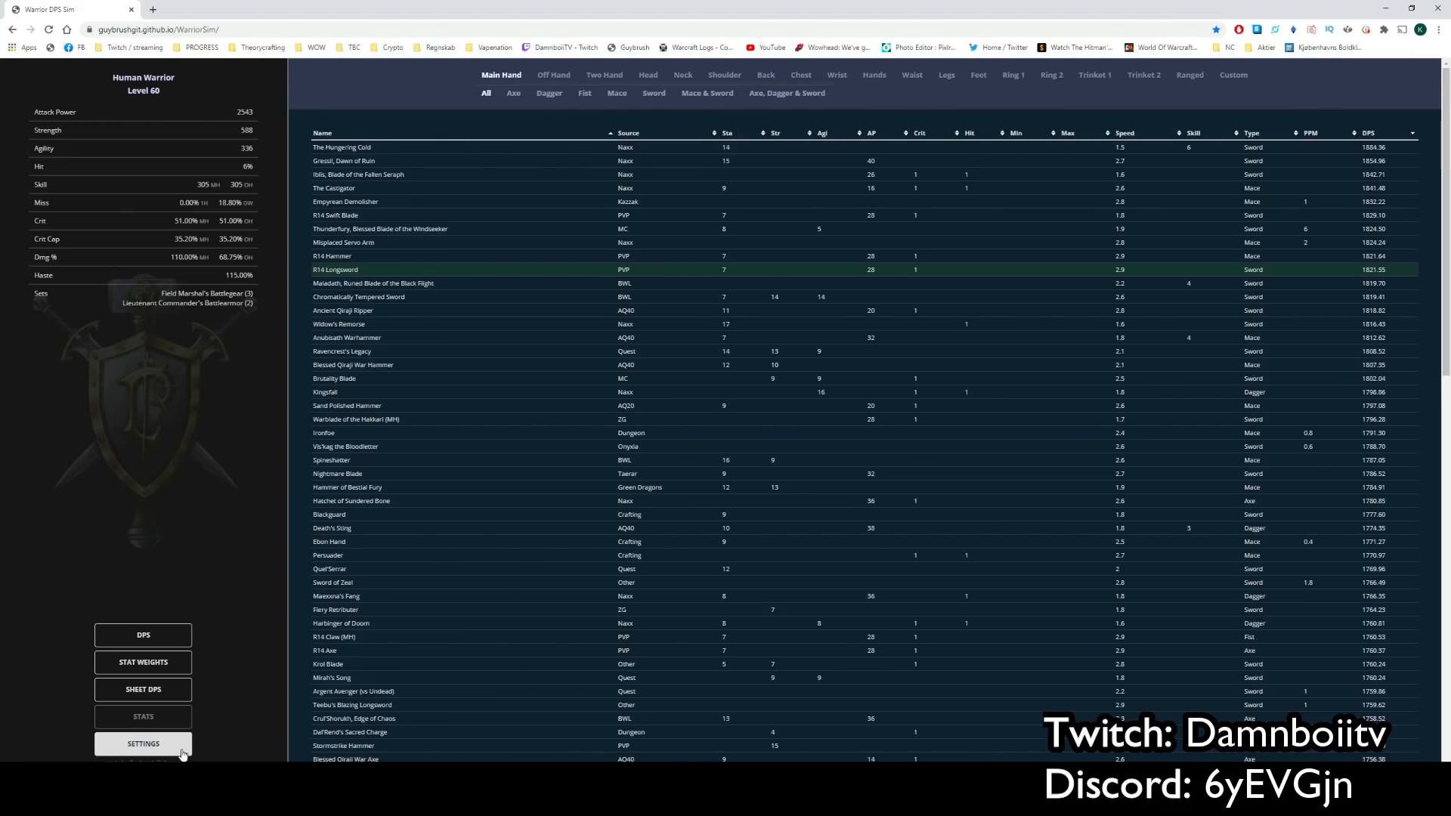
- Examine the gear tables slot by slot, from Main Hand and Off Hand through to Wrist
mouse_move(384, 268)
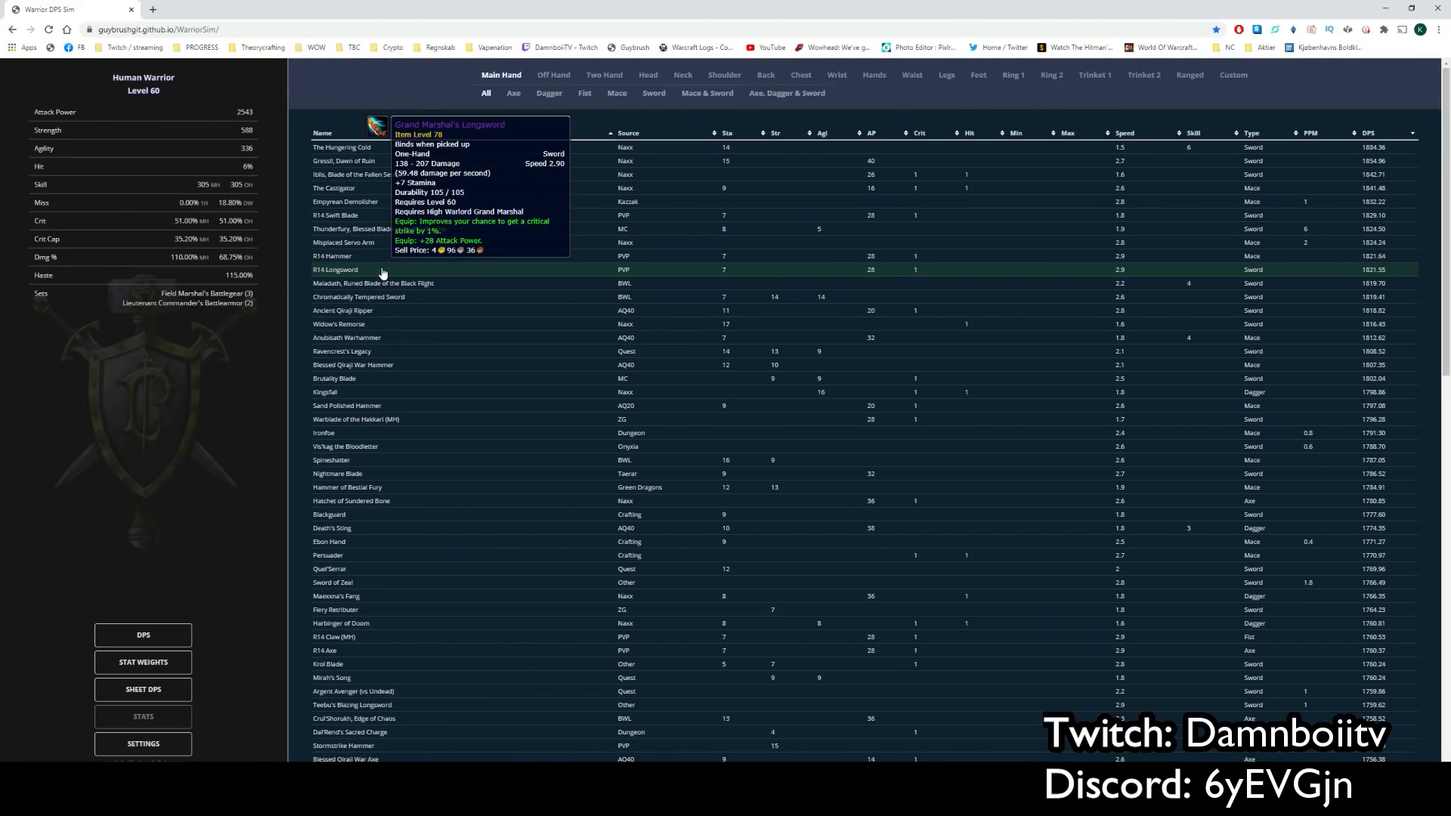
left_click(554, 74)
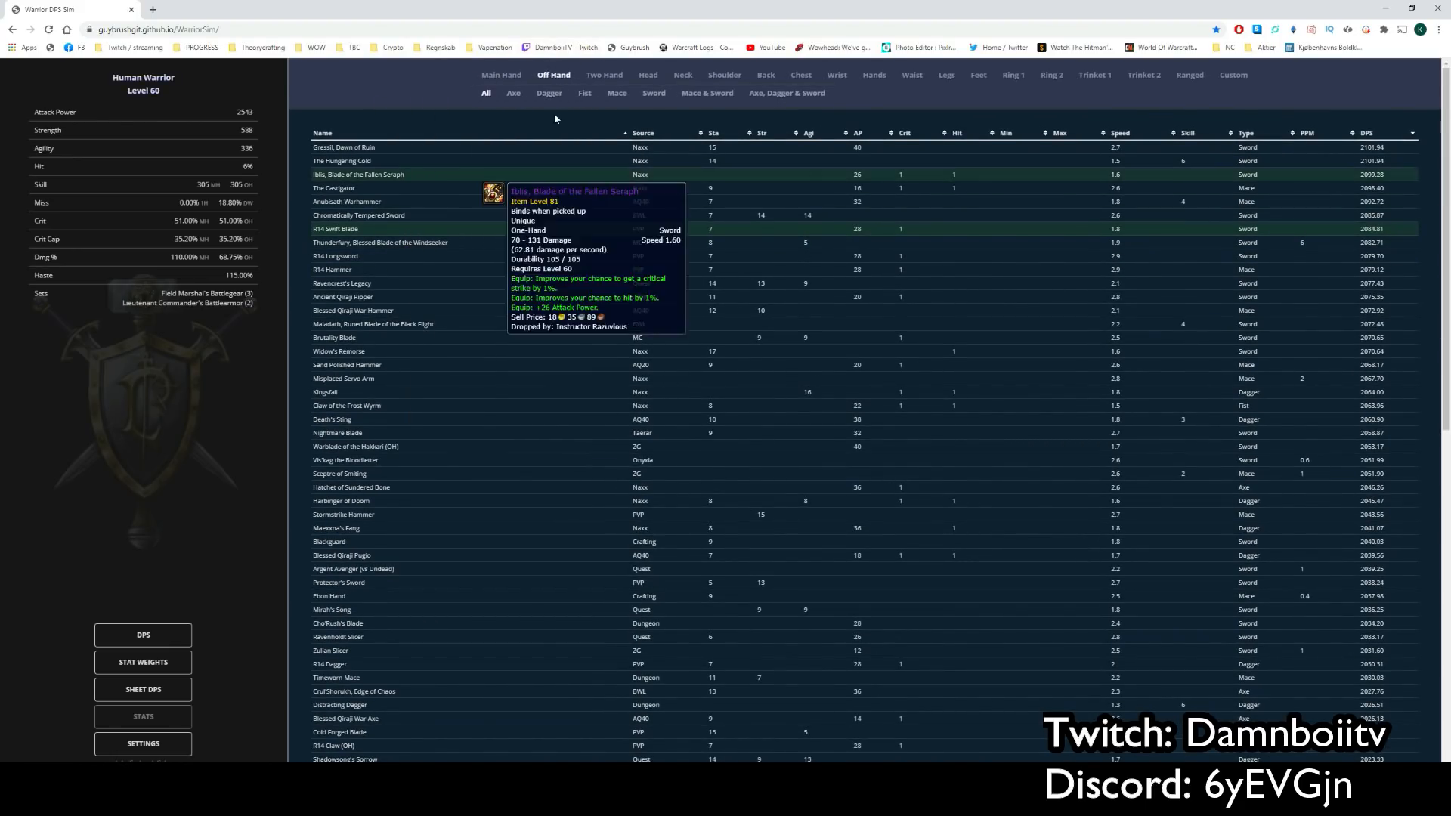
left_click(605, 75)
left_click(648, 75)
left_click(683, 74)
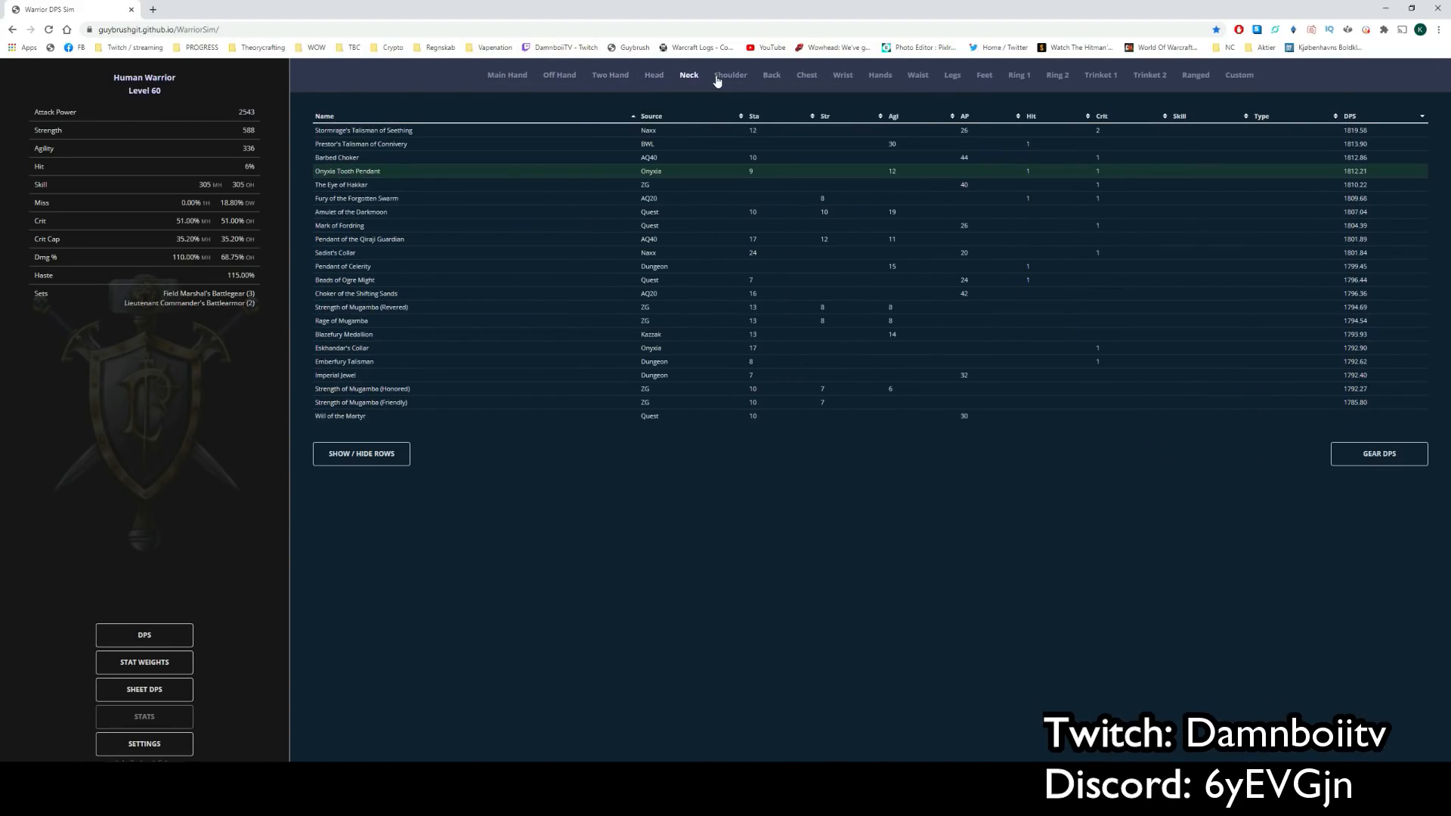
left_click(720, 76)
left_click(772, 76)
left_click(804, 77)
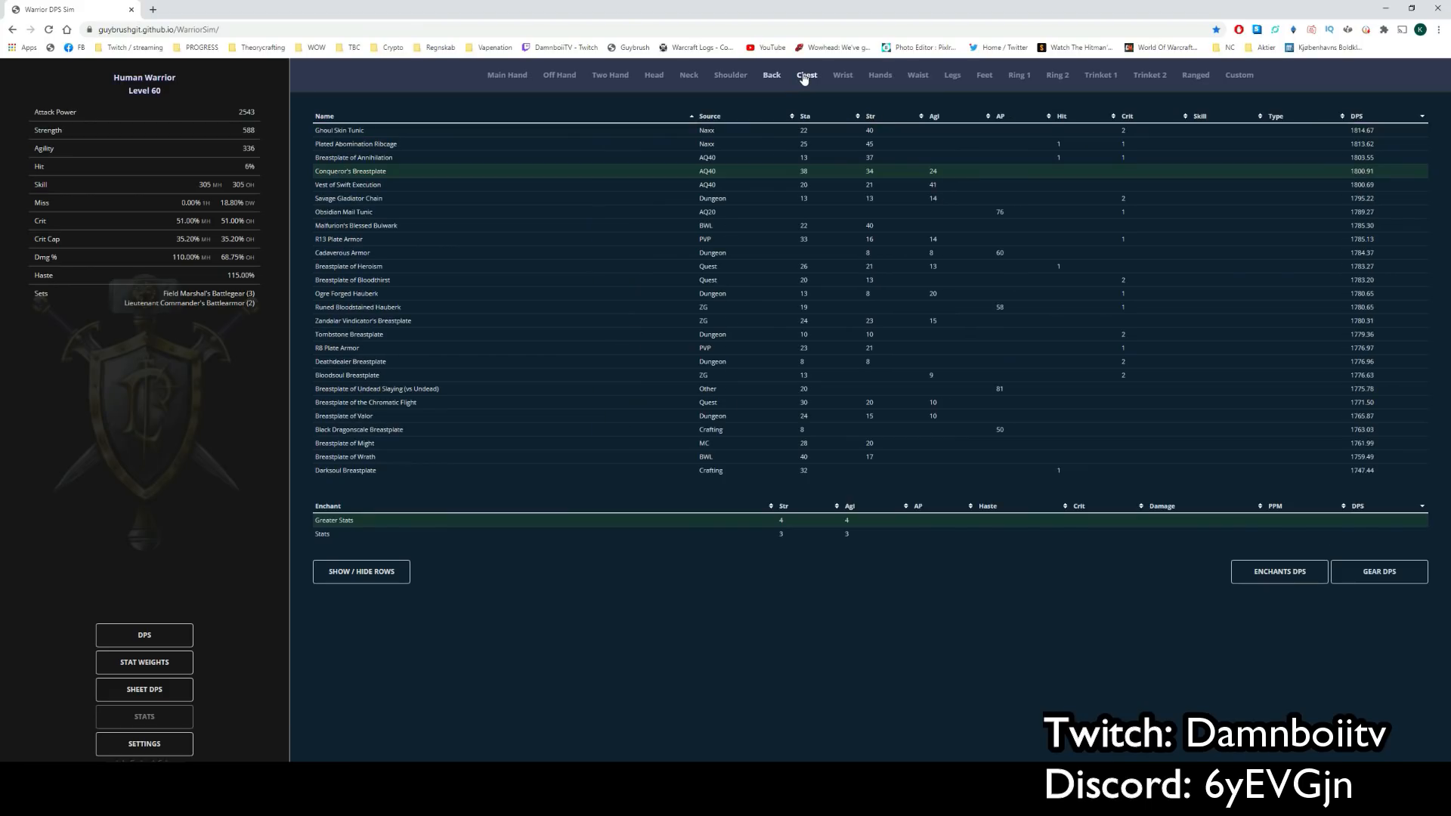
left_click(843, 76)
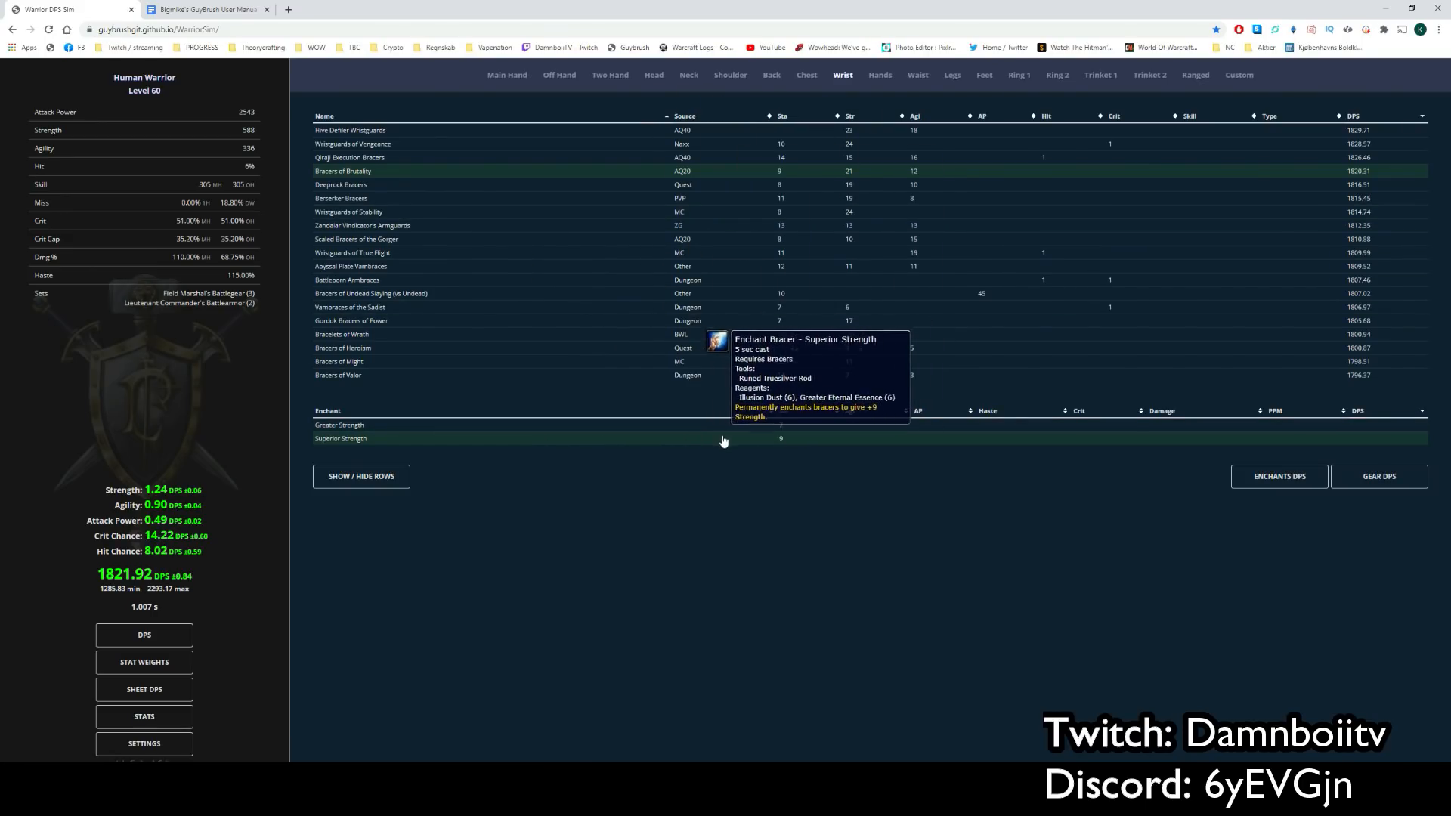
- Simulate the DPS of the wrist enchants and look at the Chest and Shoulder gear tables
left_click(1289, 477)
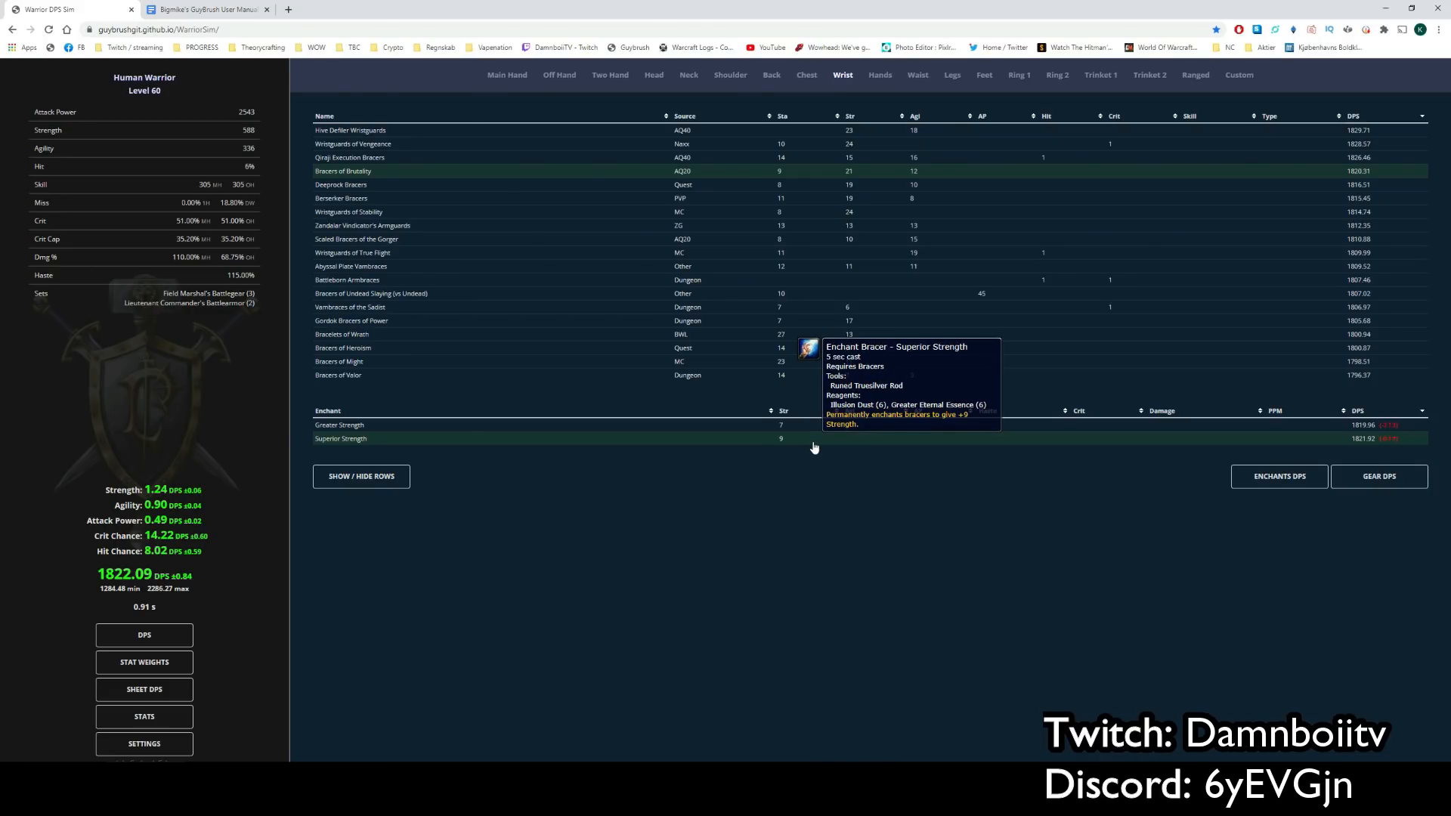
left_click(803, 74)
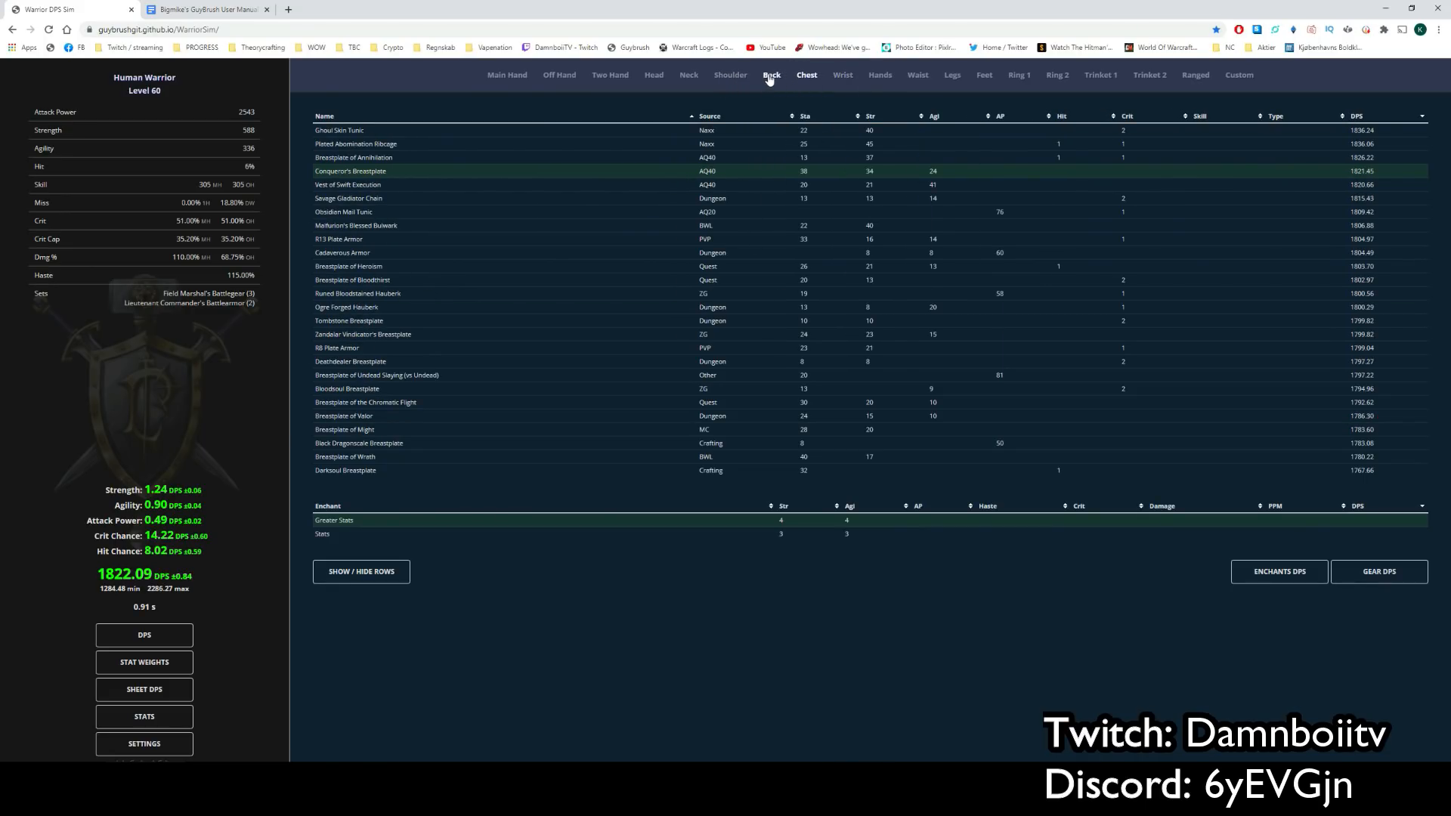
left_click(730, 75)
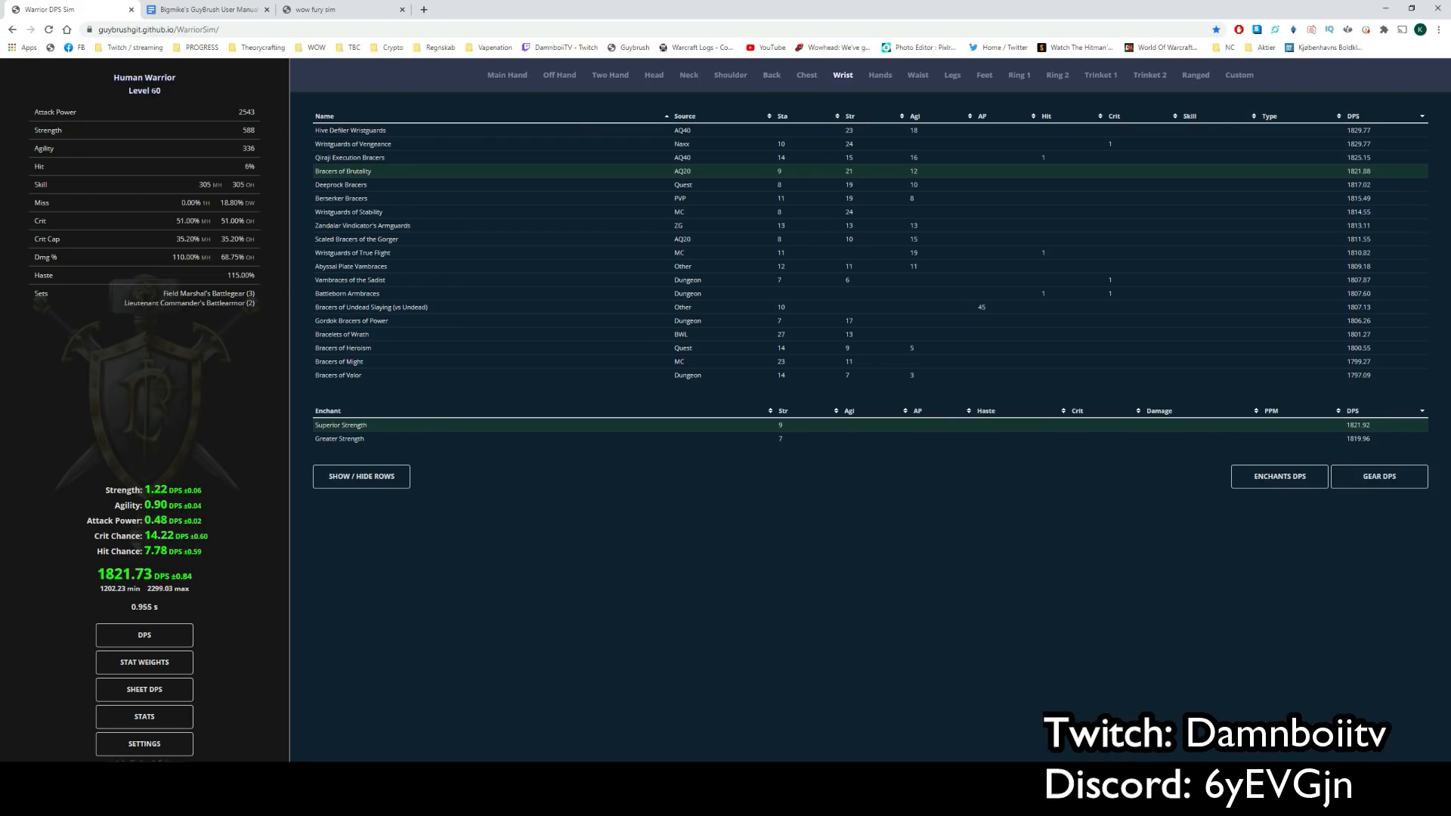
- Examine the character's stat summary, covering skill, miss, crit, crit cap, damage, haste and set bonuses
left_click_drag(118, 78, 169, 90)
left_click_drag(179, 212, 259, 226)
left_click(181, 221)
left_click_drag(259, 242, 160, 247)
left_click(176, 246)
left_click_drag(195, 241, 48, 240)
left_click(252, 167)
left_click_drag(176, 239, 195, 239)
left_click(195, 240)
left_click_drag(261, 165, 238, 174)
left_click(237, 174)
left_click_drag(176, 240, 255, 246)
left_click(253, 248)
left_click_drag(172, 257, 200, 257)
left_click_drag(255, 257, 219, 257)
left_click_drag(257, 277, 227, 277)
mouse_move(195, 297)
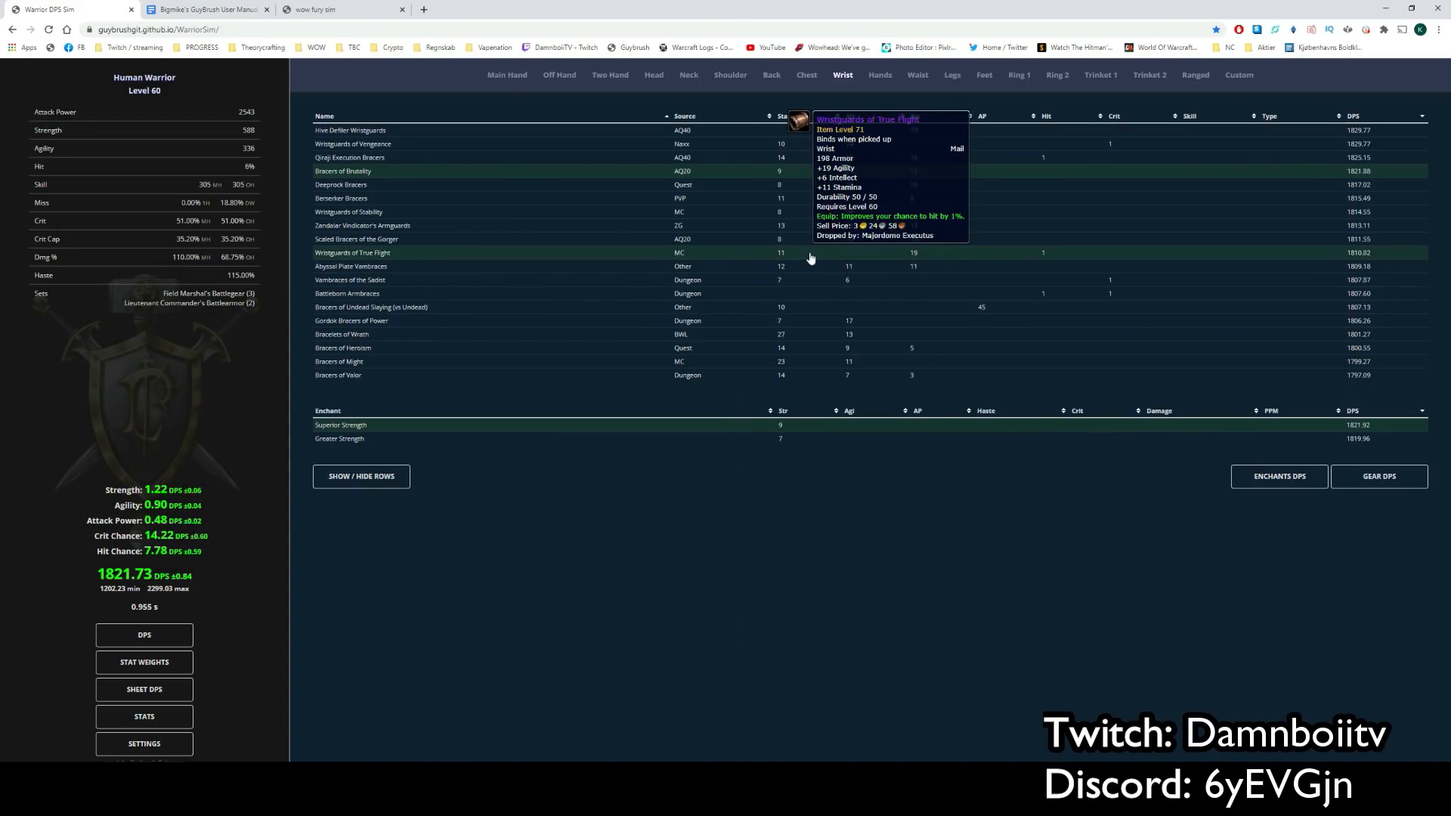
- Calculate the sheet DPS for the currently equipped gear
mouse_move(693, 171)
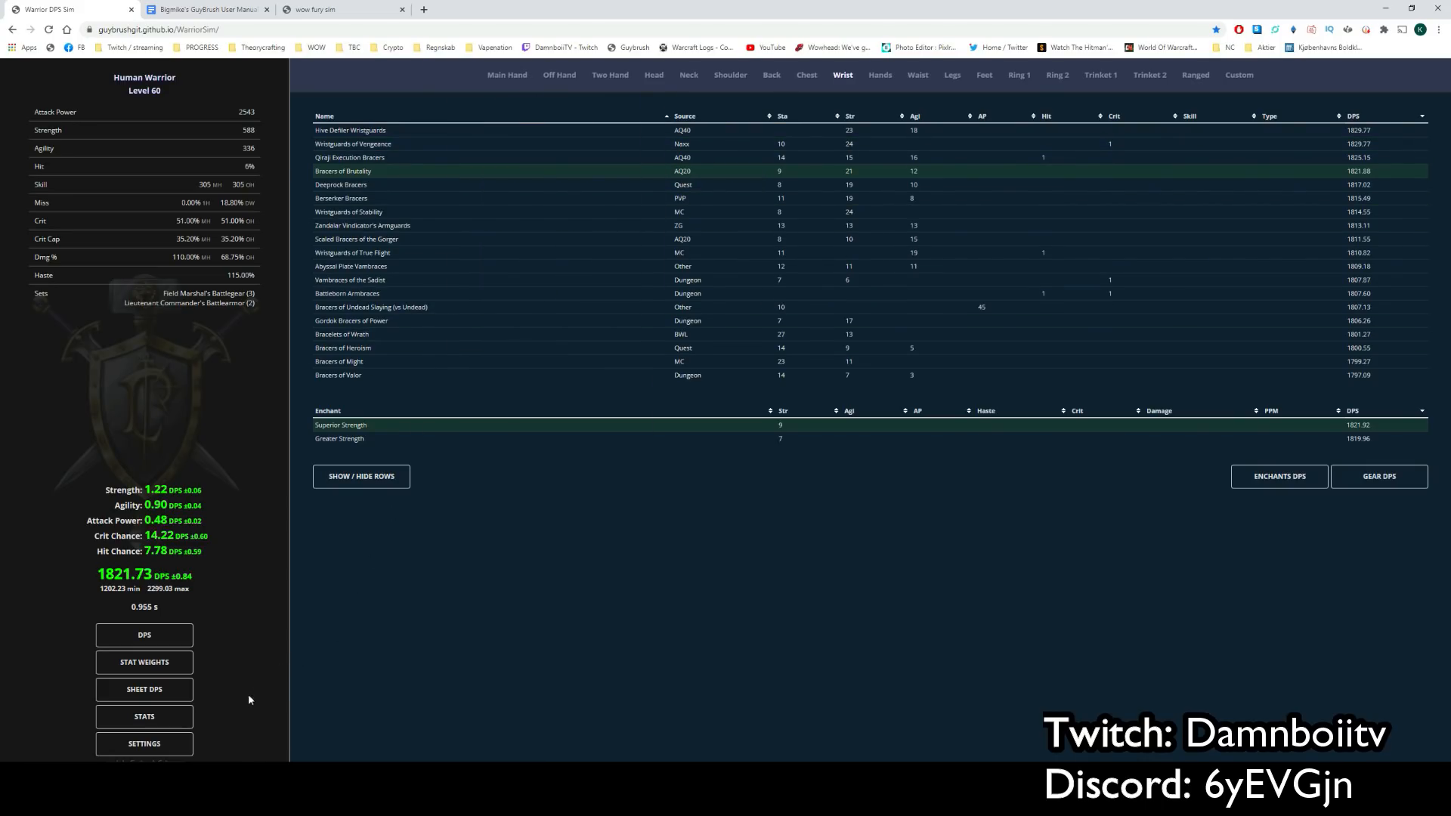
left_click(182, 693)
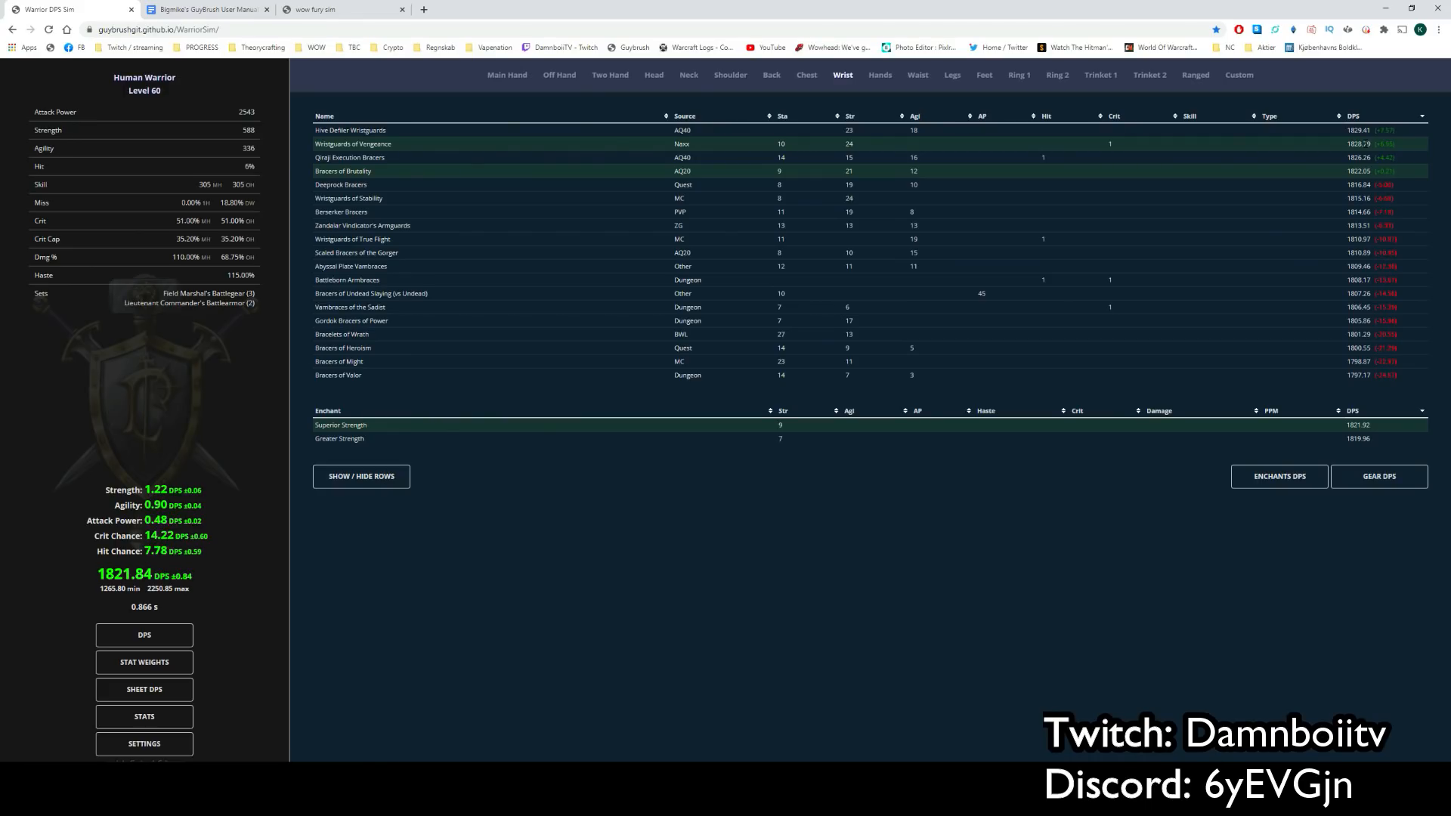
- Equip Wristguards of Vengeance in place of Bracers of Brutality and run the DPS simulation
left_click(1376, 147)
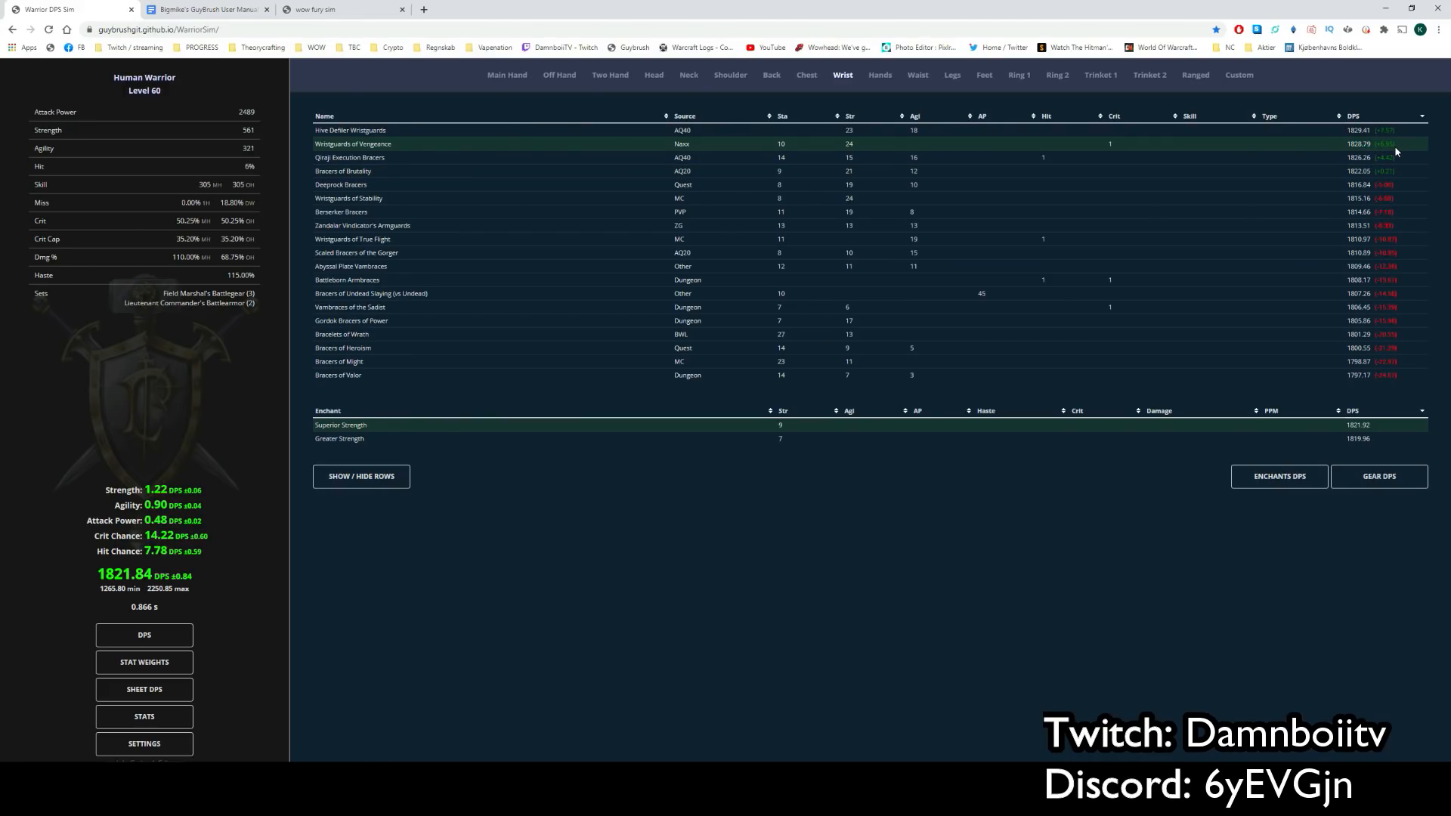
left_click(1255, 144)
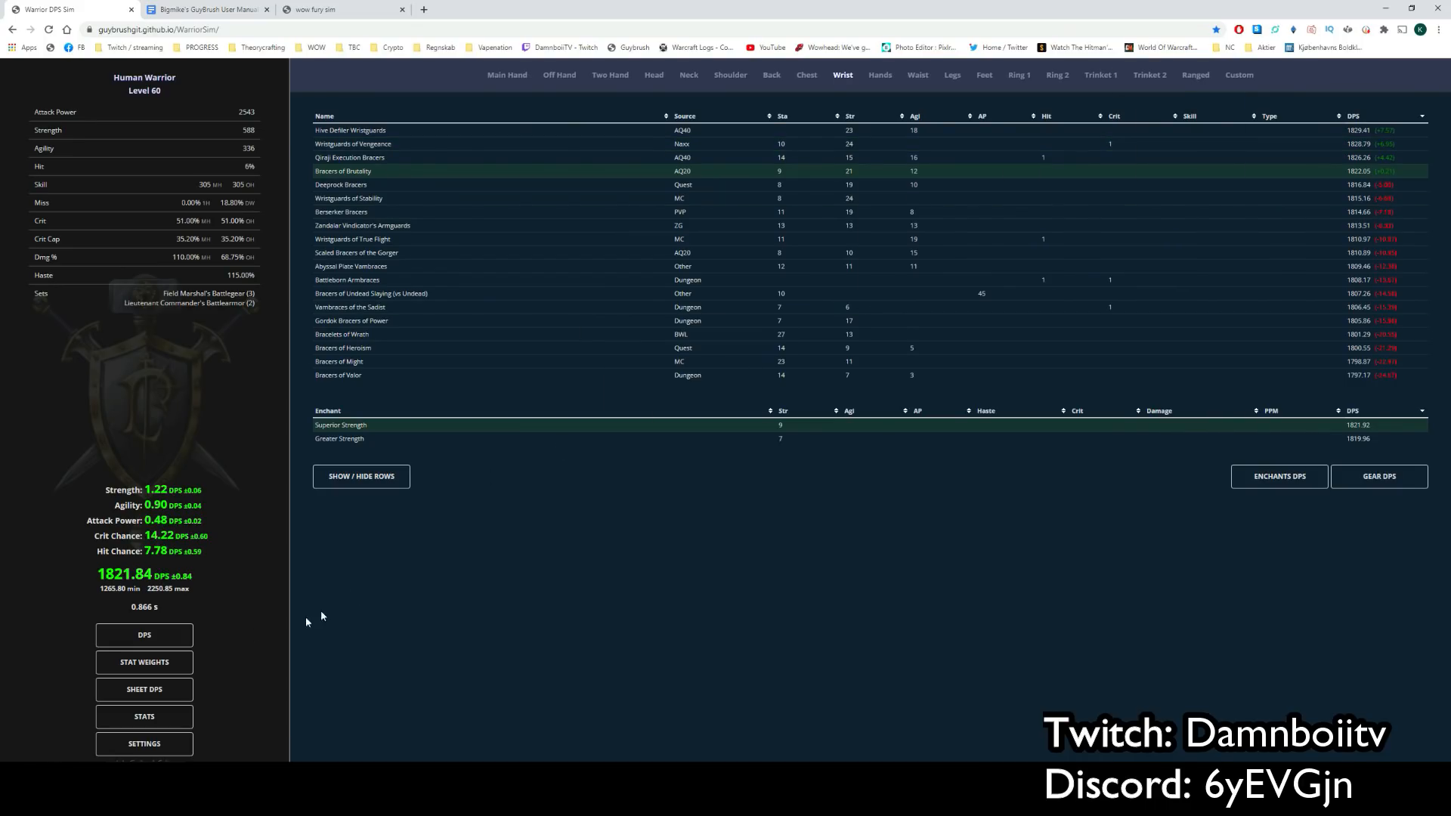
left_click(542, 146)
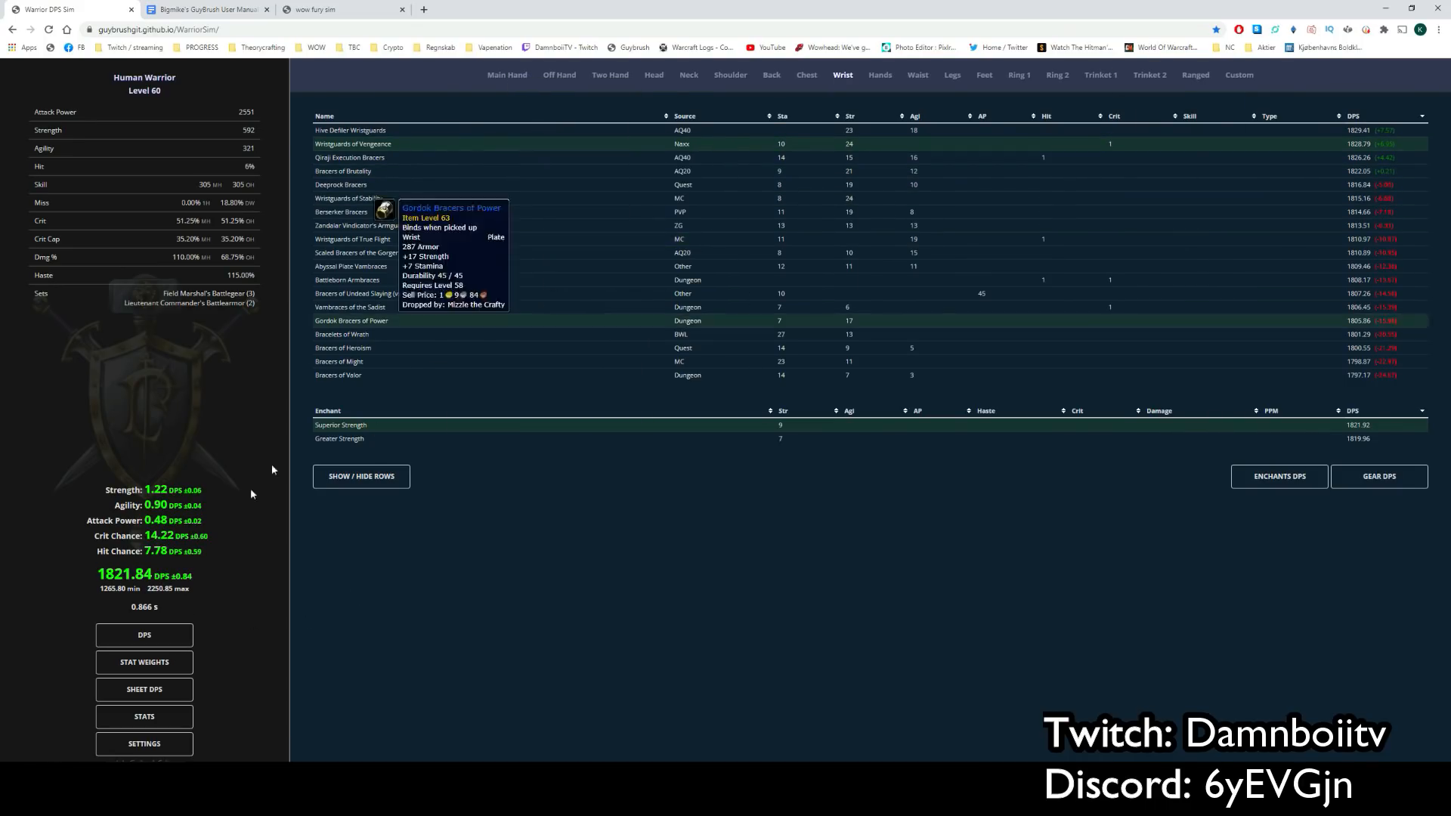
left_click(146, 636)
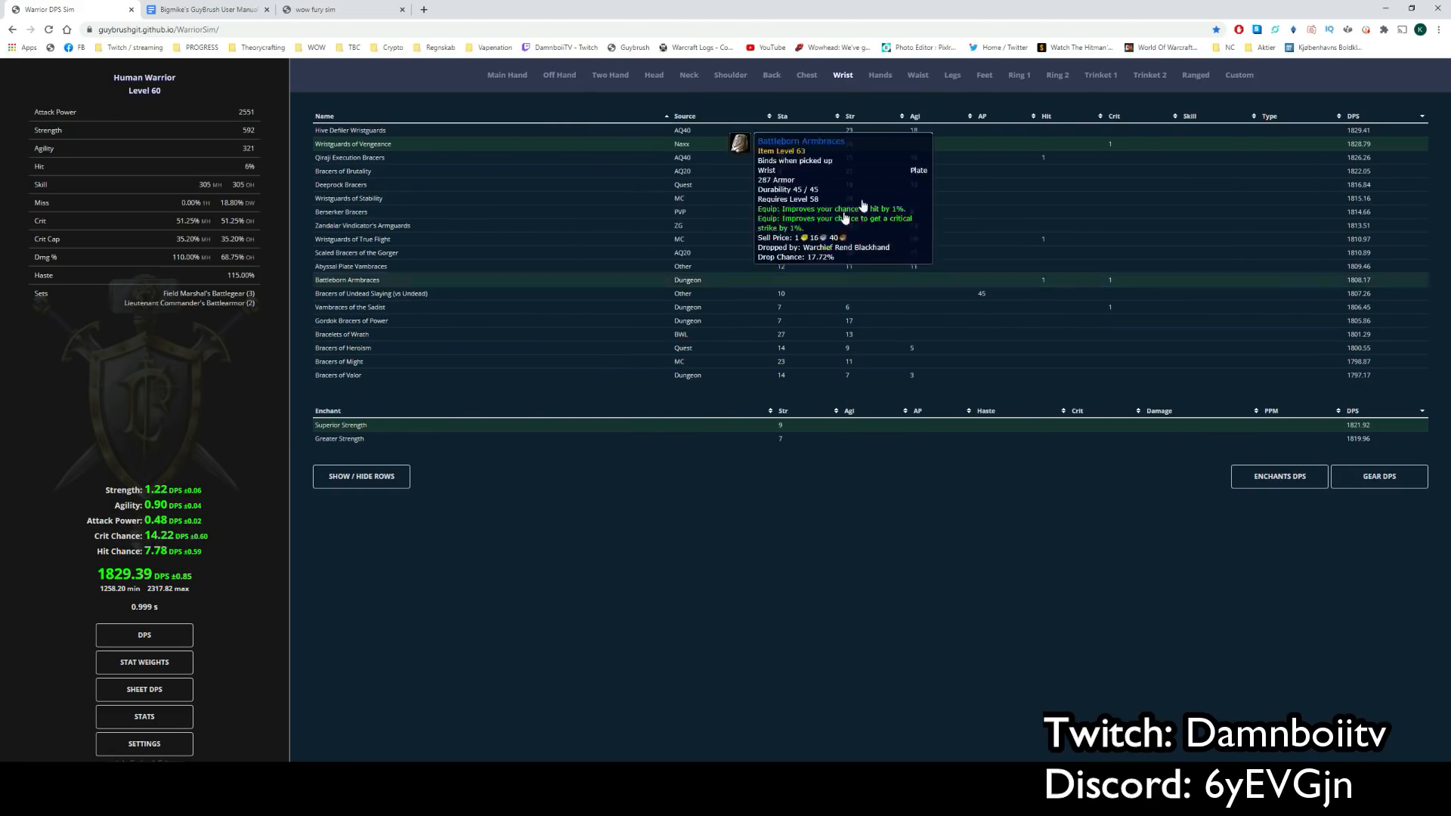
- Look through the Chest, Back, Wrist and Hands gear tables to compare item DPS
left_click(806, 79)
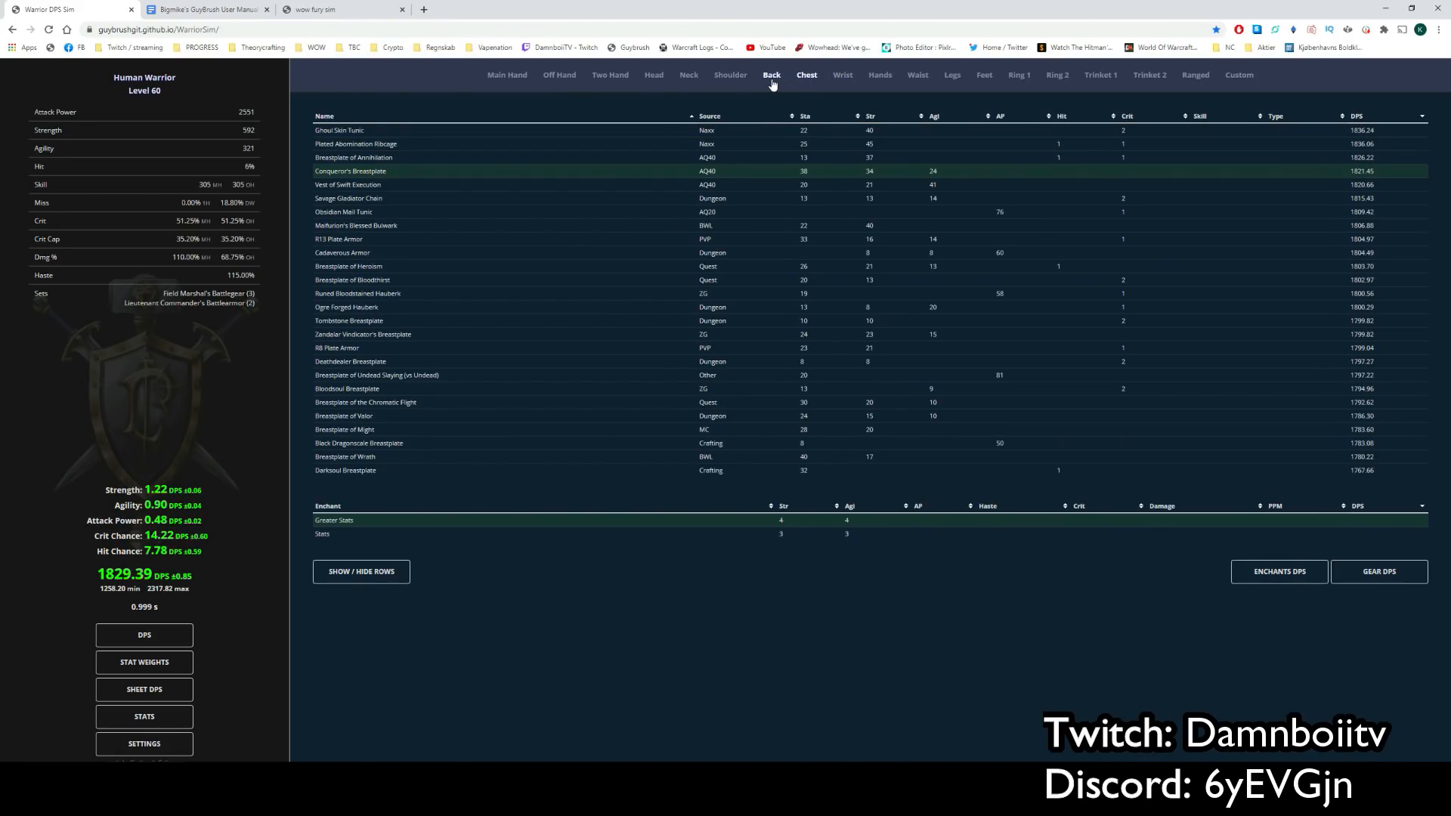
left_click(772, 81)
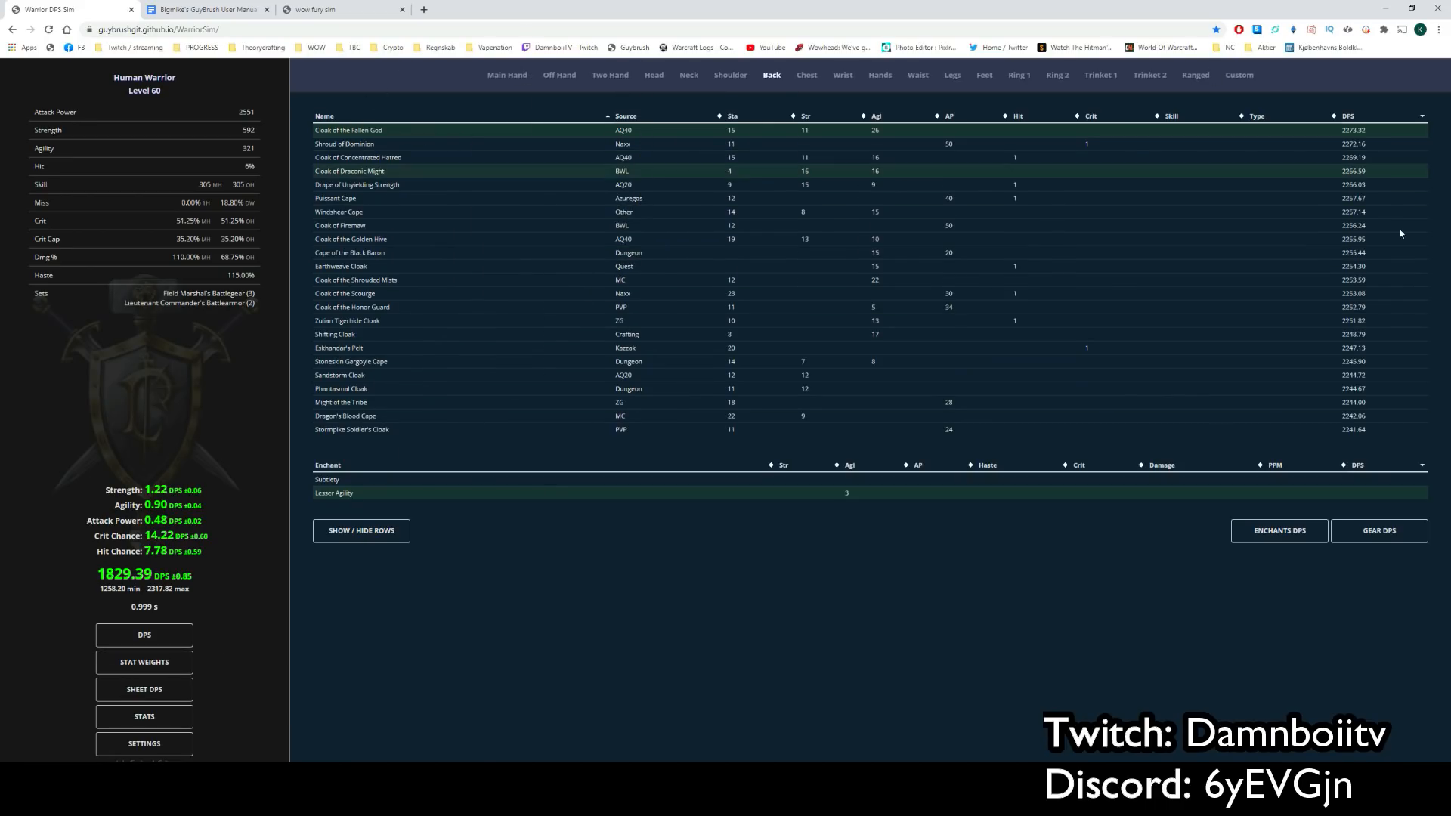
left_click(842, 79)
left_click(881, 78)
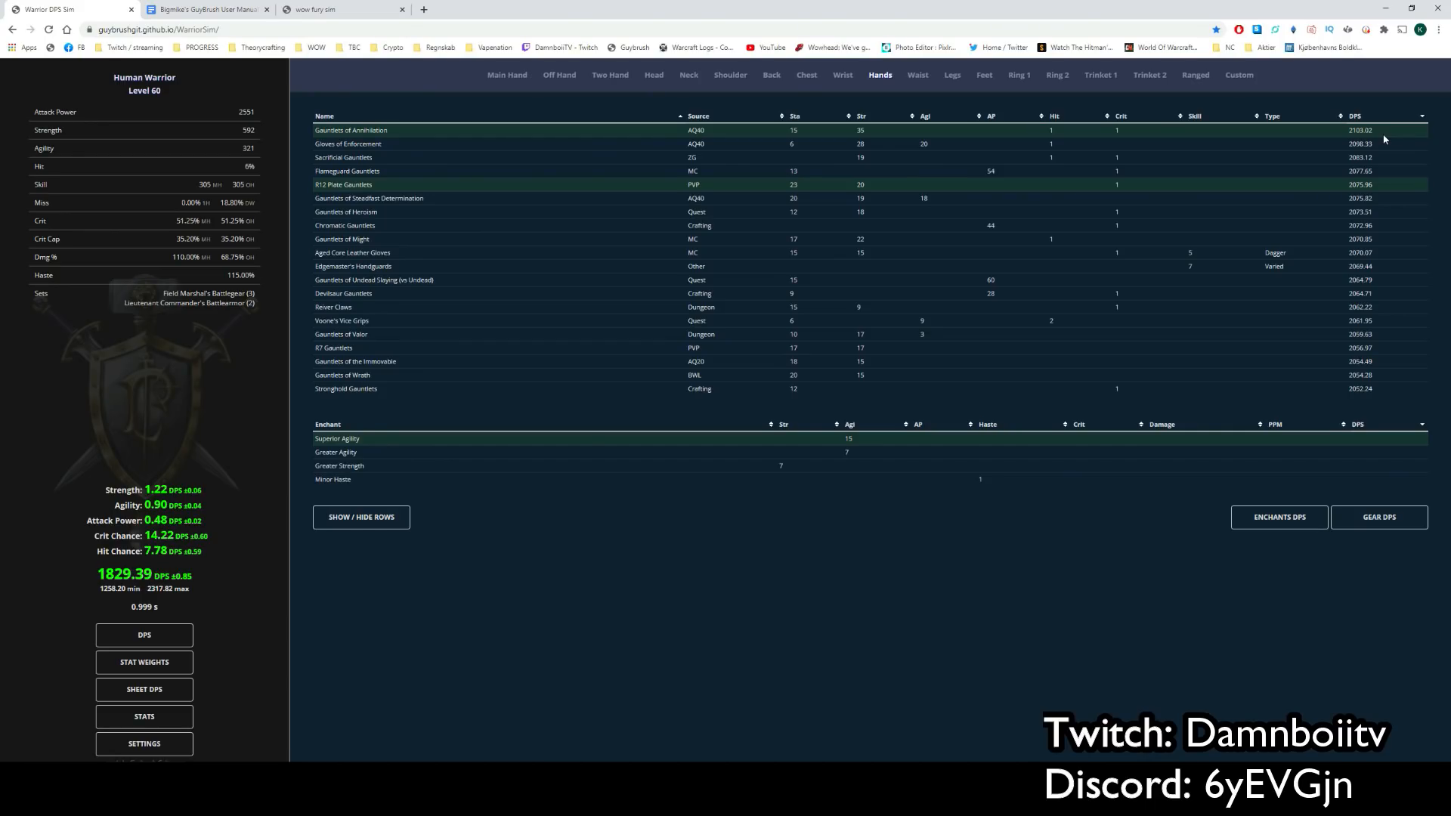
- Calculate sheet DPS for the Hands items and compare them with the equipped R12 Plate Gauntlets and the off-hand miss chance
left_click(153, 689)
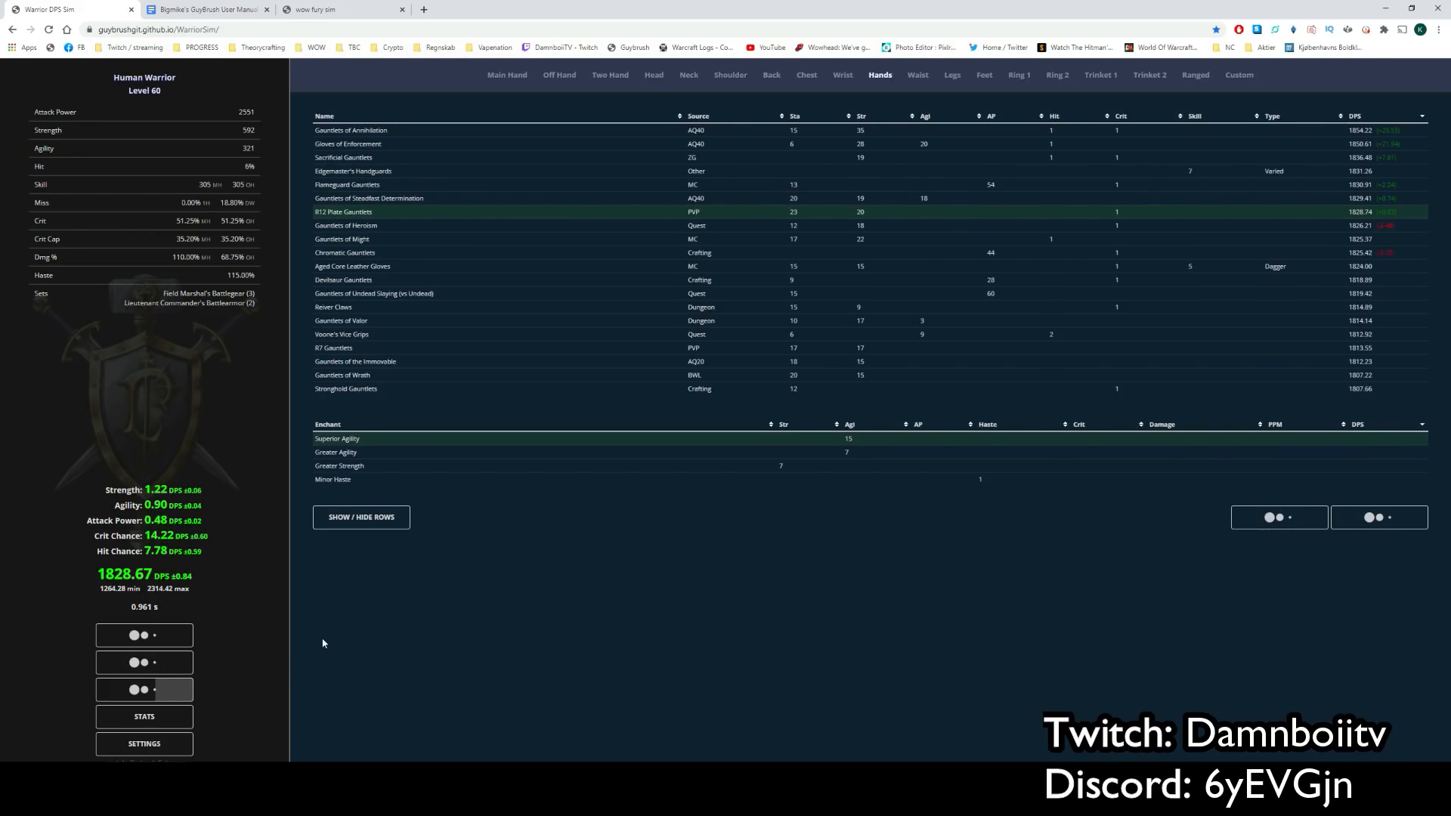
mouse_move(552, 218)
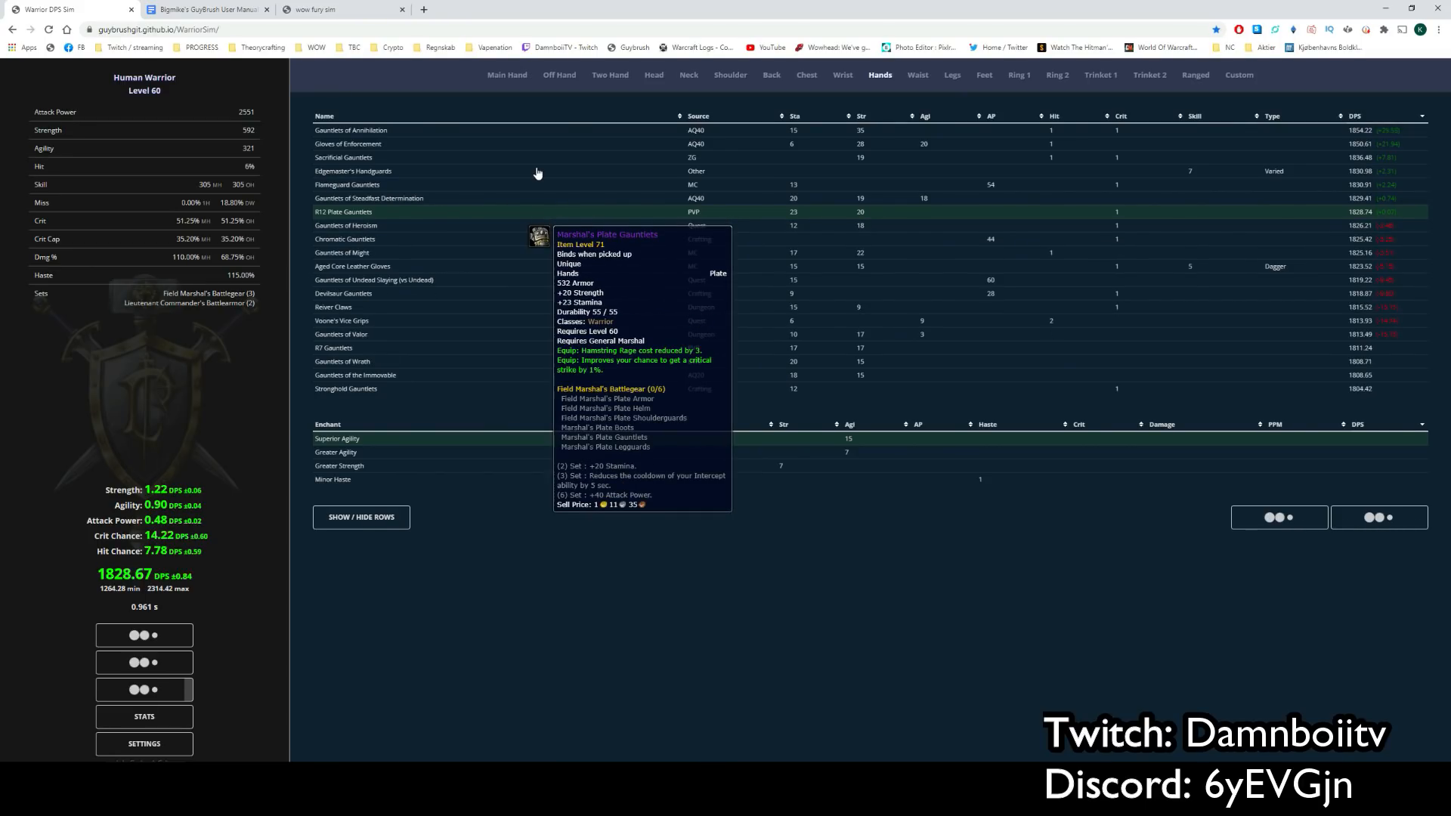
mouse_move(539, 165)
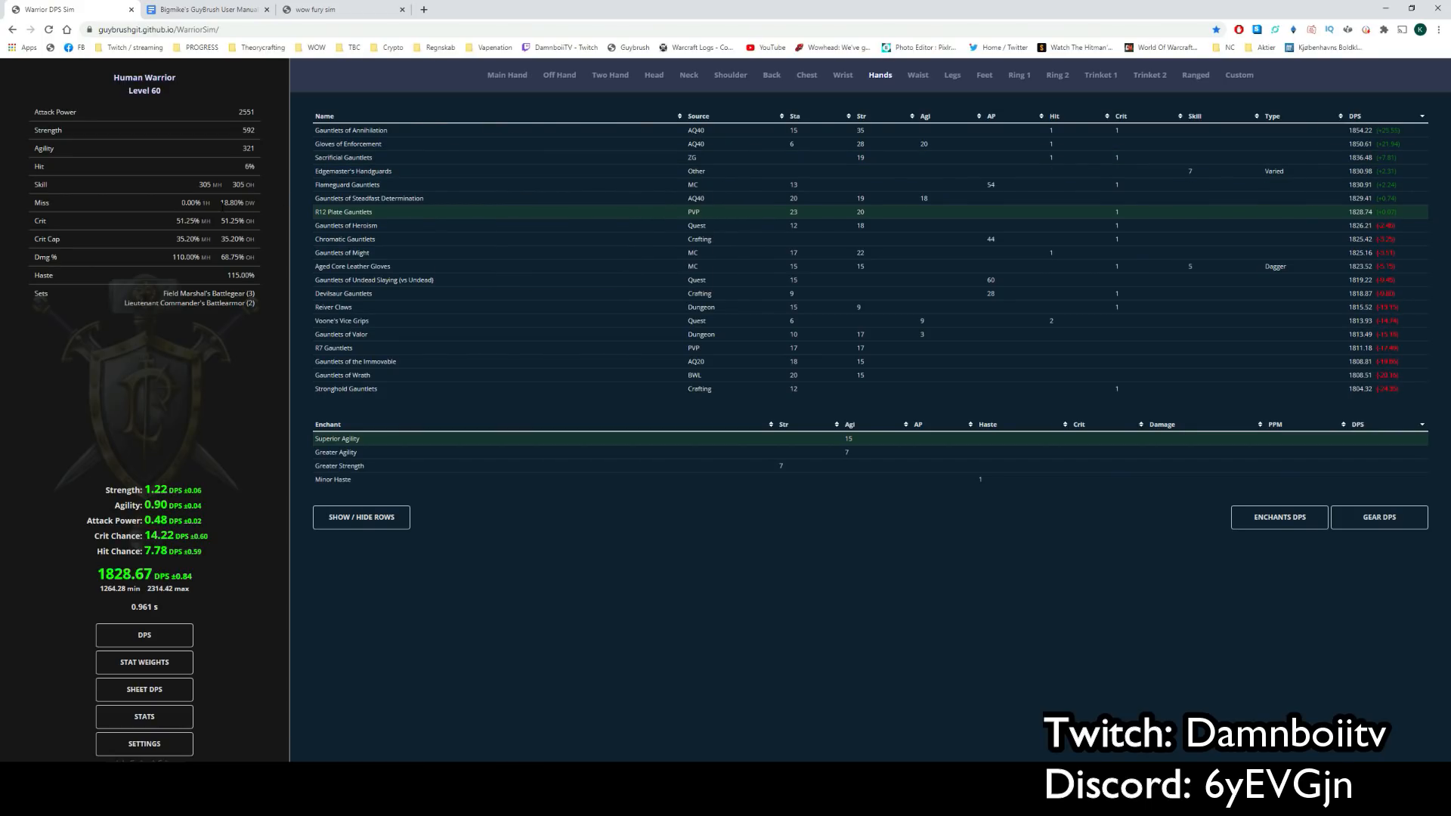
left_click_drag(220, 203, 256, 211)
mouse_move(362, 218)
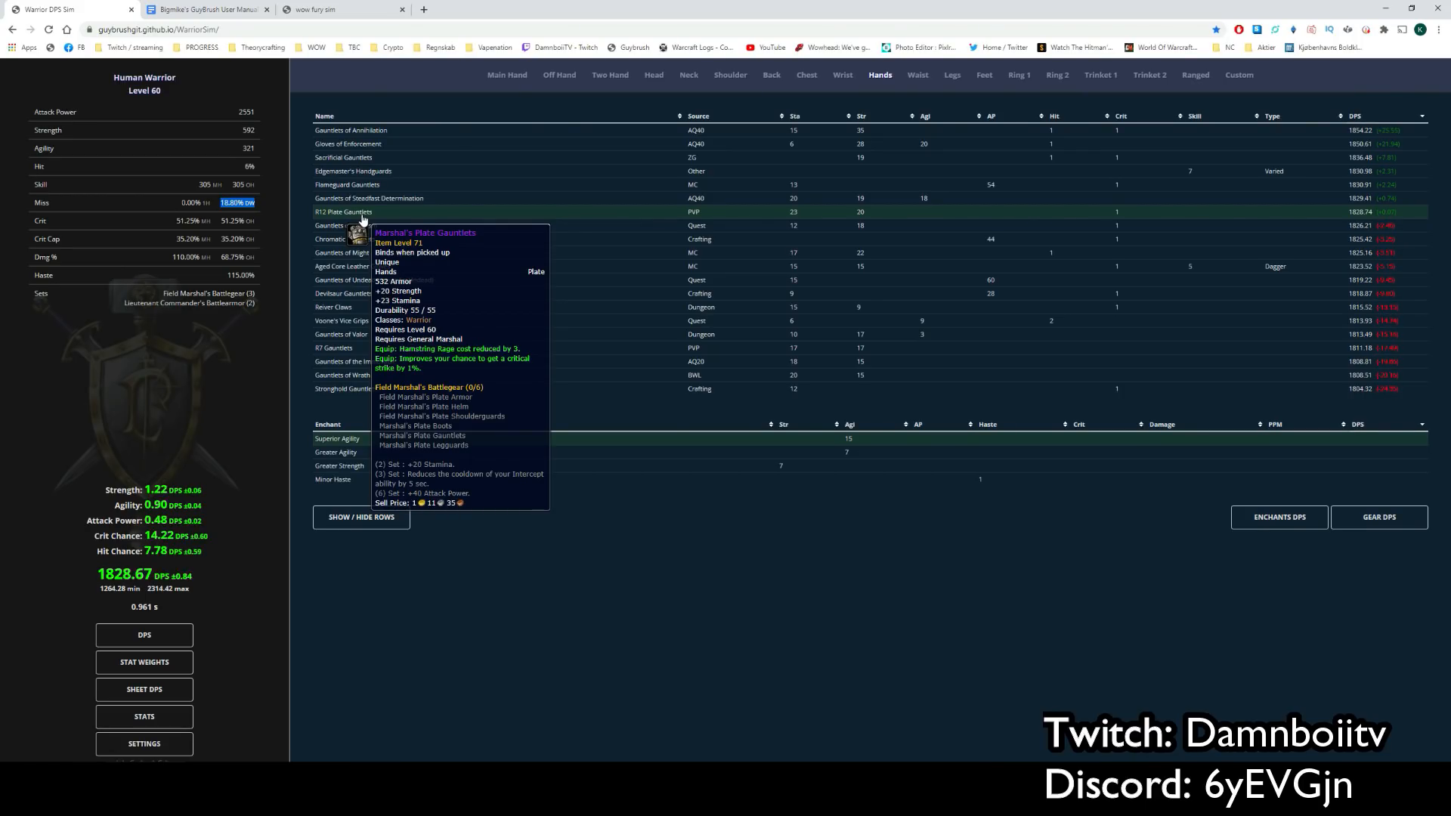
left_click(233, 653)
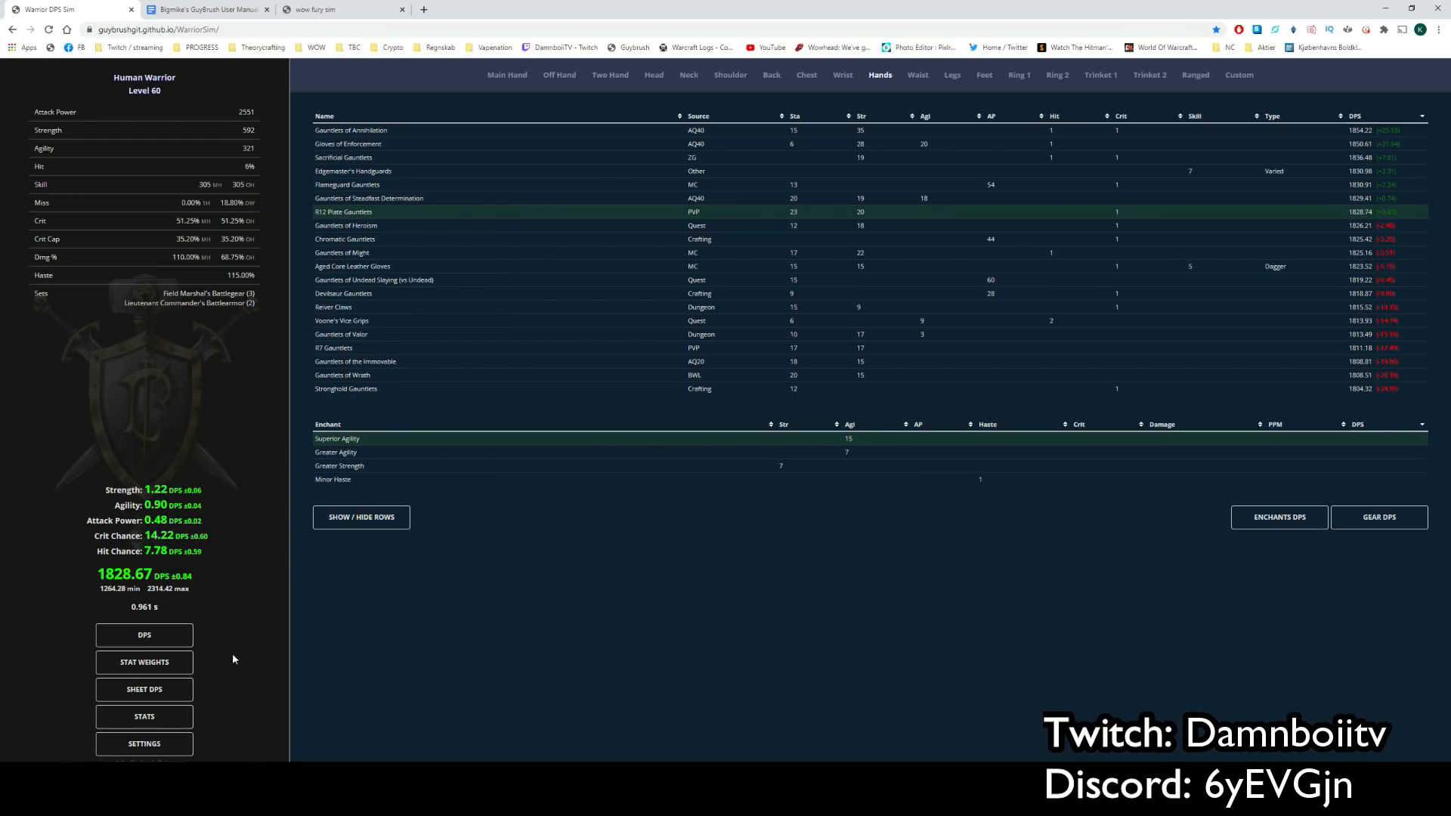
- Open the simulation statistics and examine the fight details, damage split, aura uptime and DPS spread
left_click(166, 724)
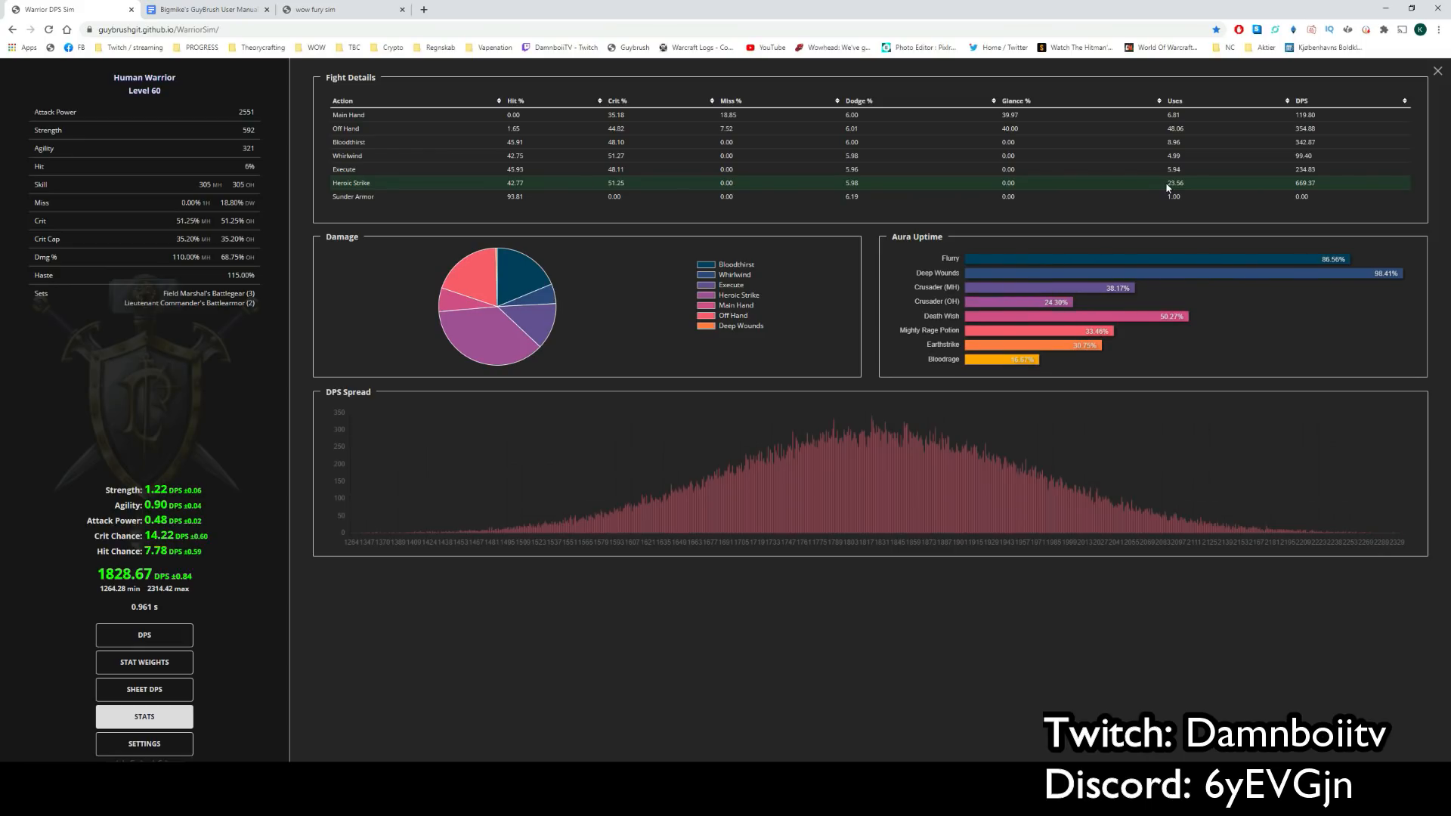
- Open the character's Warcraft Logs page in a new tab and view their damage by ability for the Nov 10, 2020 Ouro kill
left_click(424, 9)
left_click(719, 50)
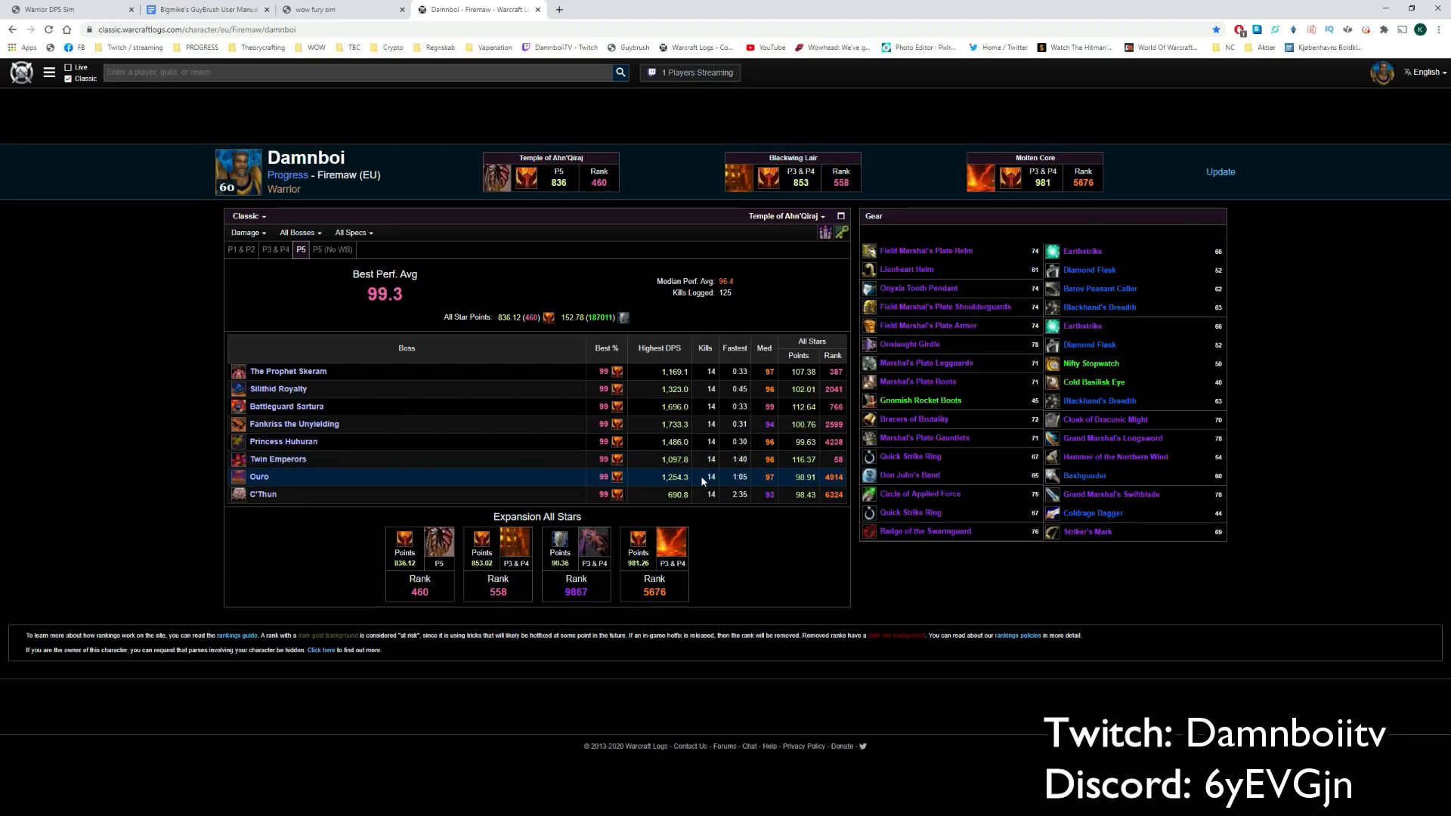
left_click(260, 477)
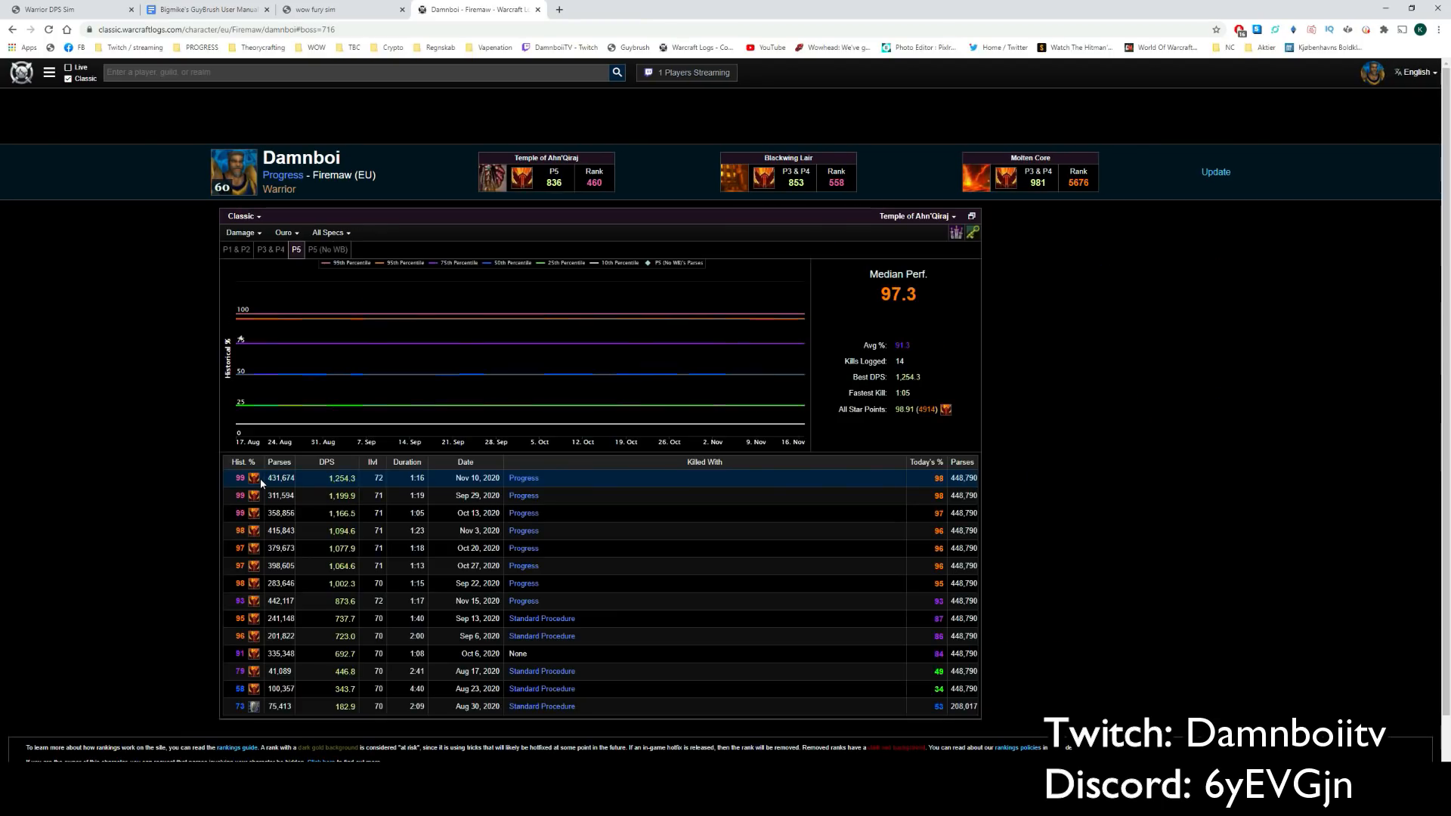
left_click(239, 483)
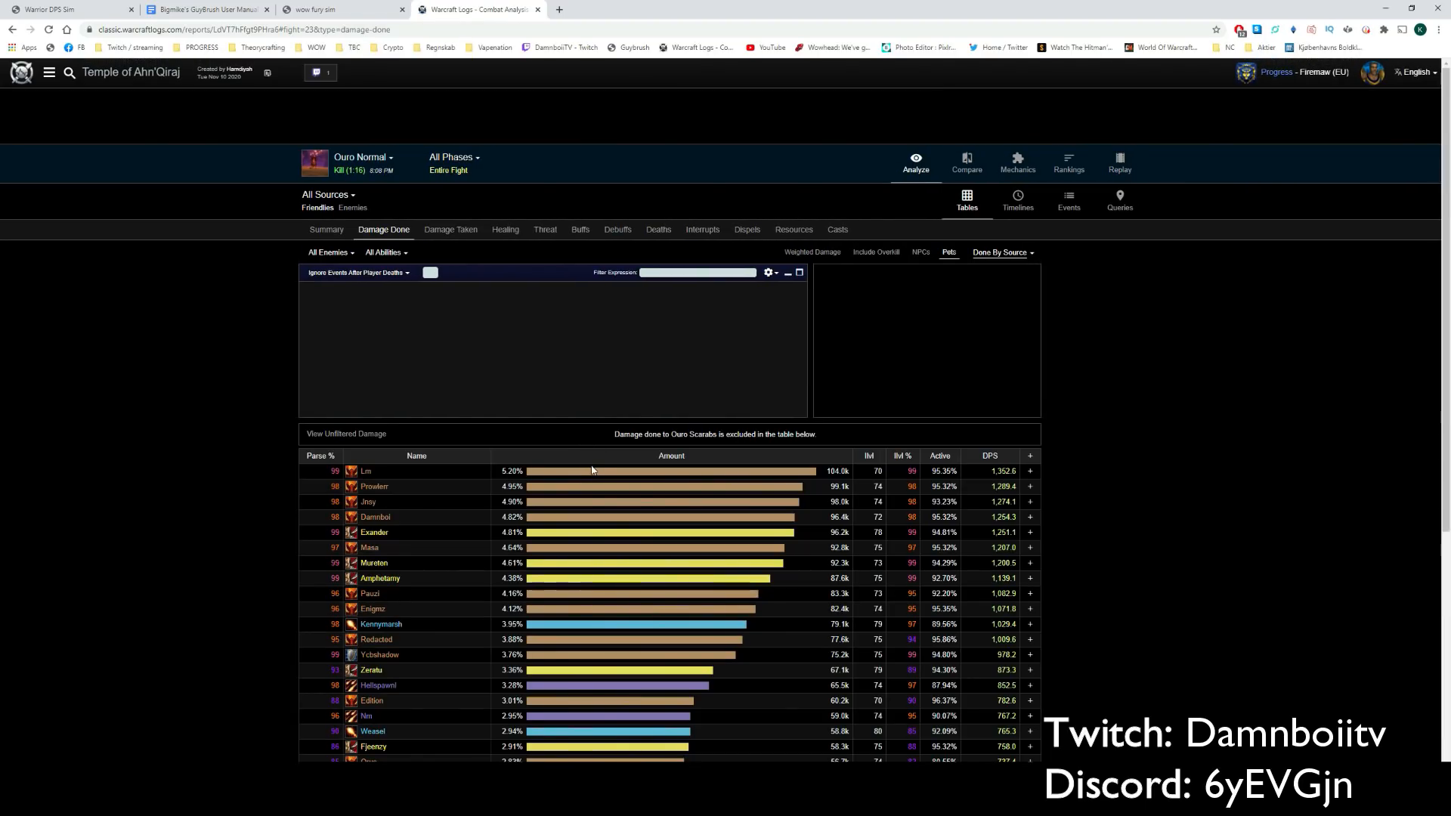
left_click(374, 517)
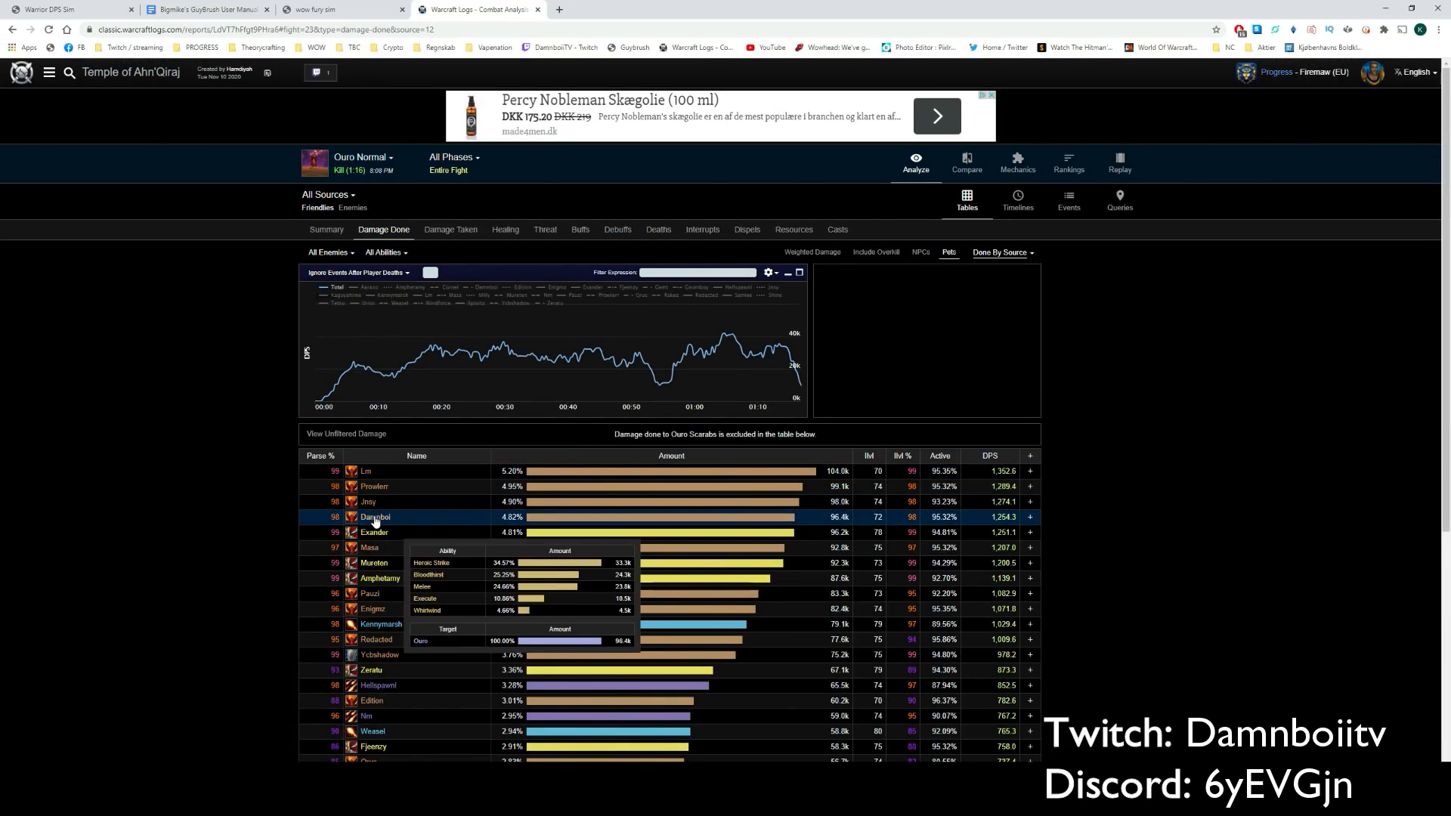
mouse_move(402, 496)
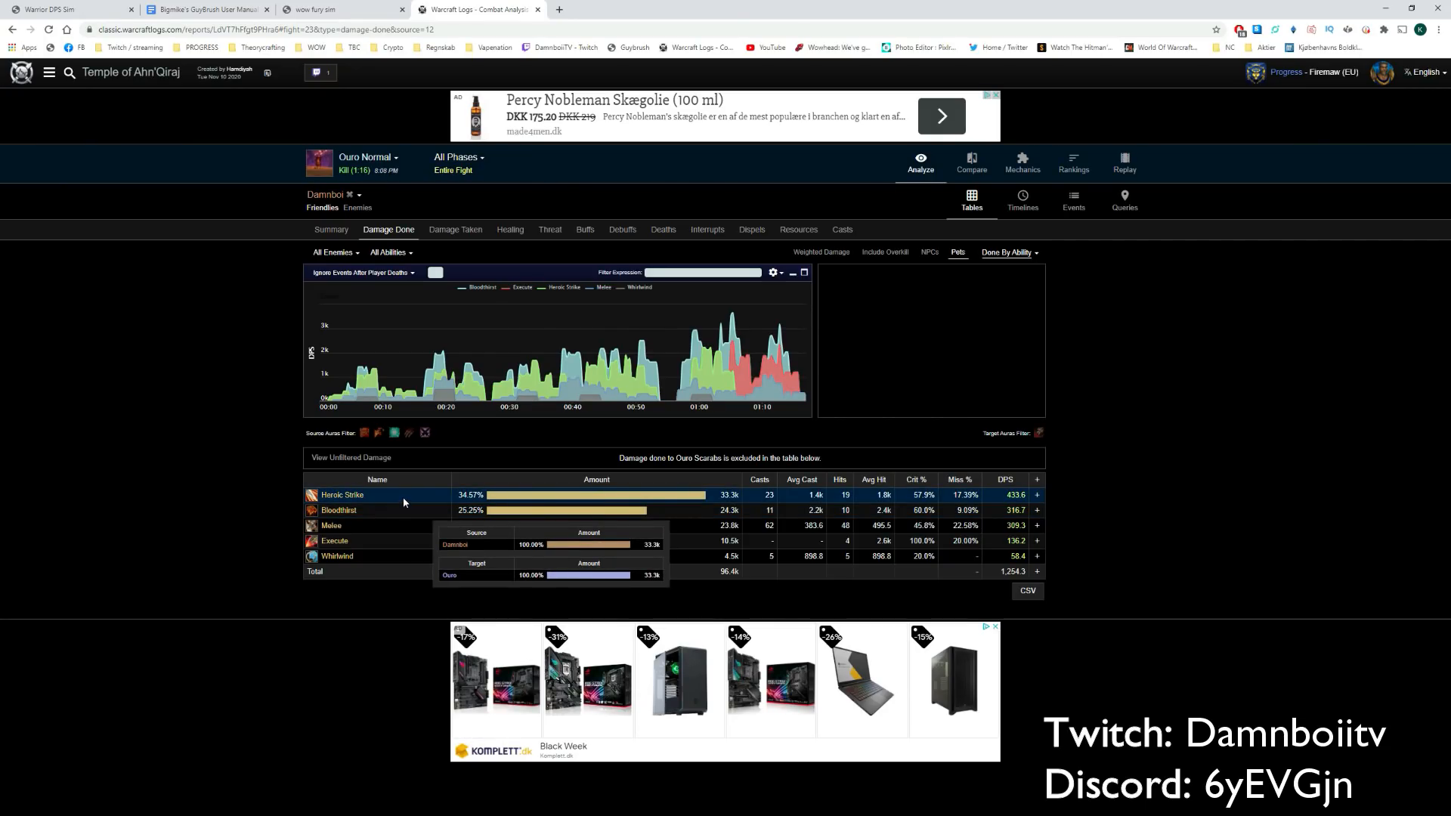
- Compare the logged Ouro damage by ability with the Warrior DPS simulator's fight details
left_click(314, 10)
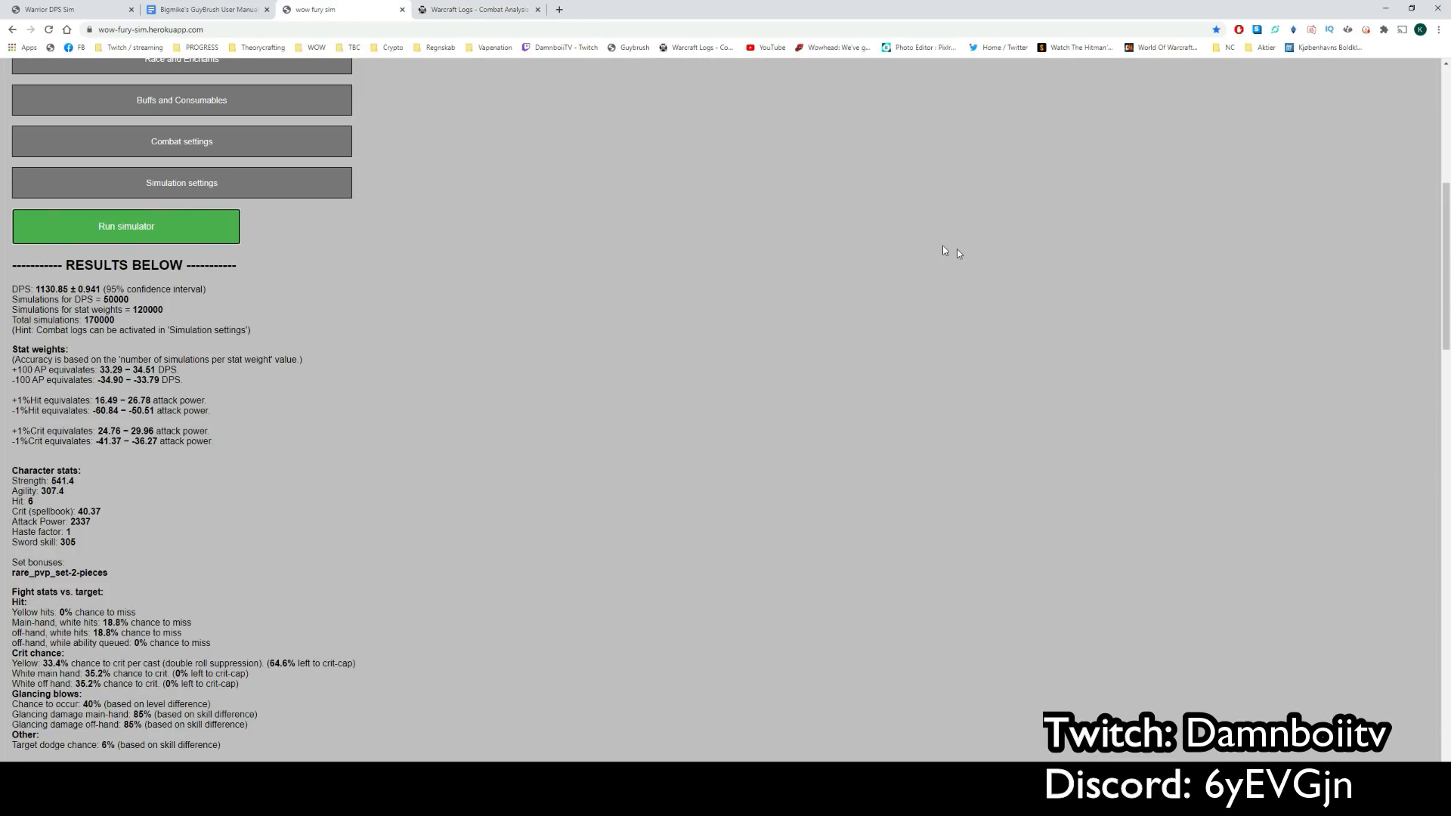
key("ctrl+shift+Tab")
key("ctrl+shift+Tab")
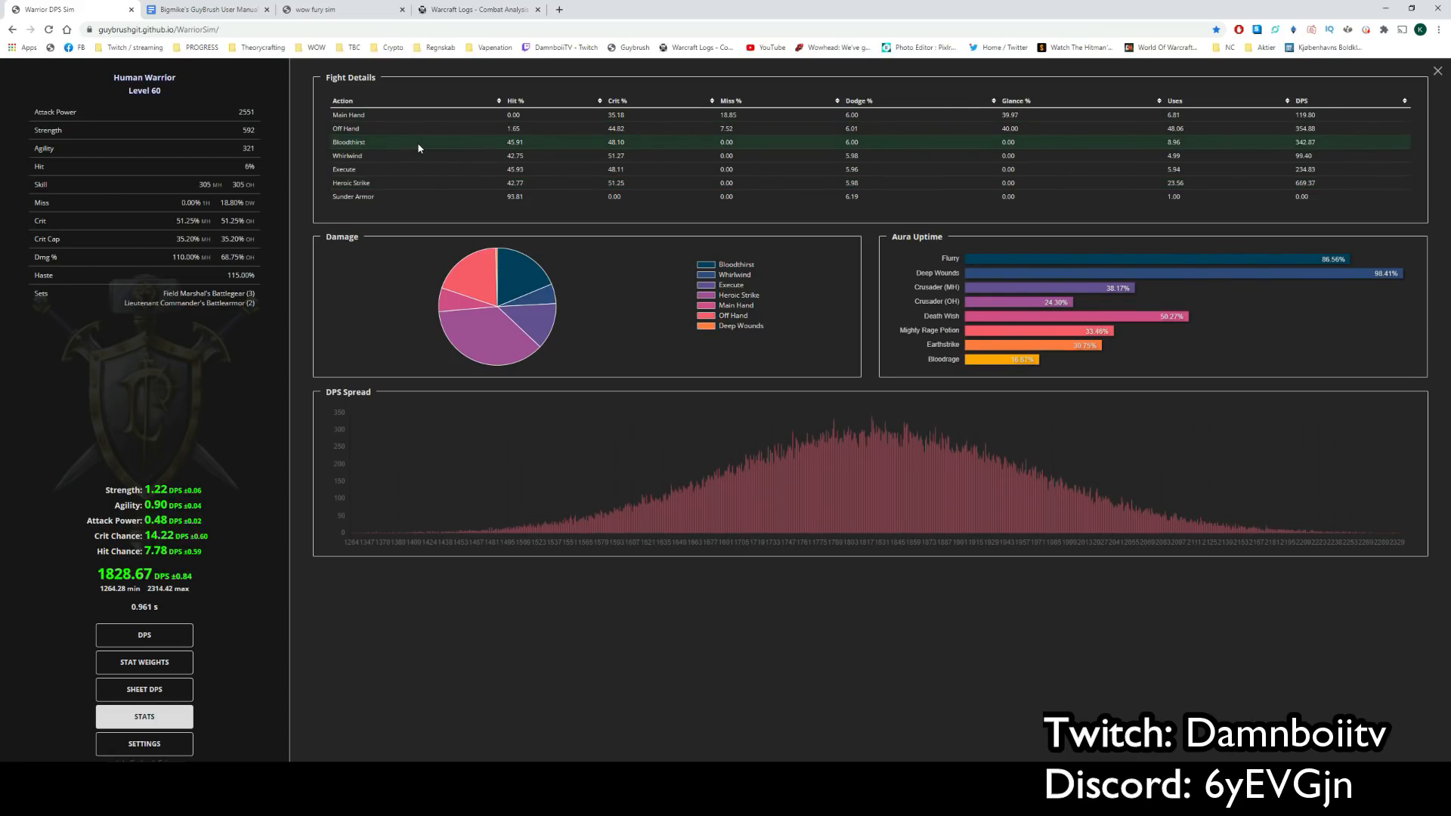
left_click(475, 10)
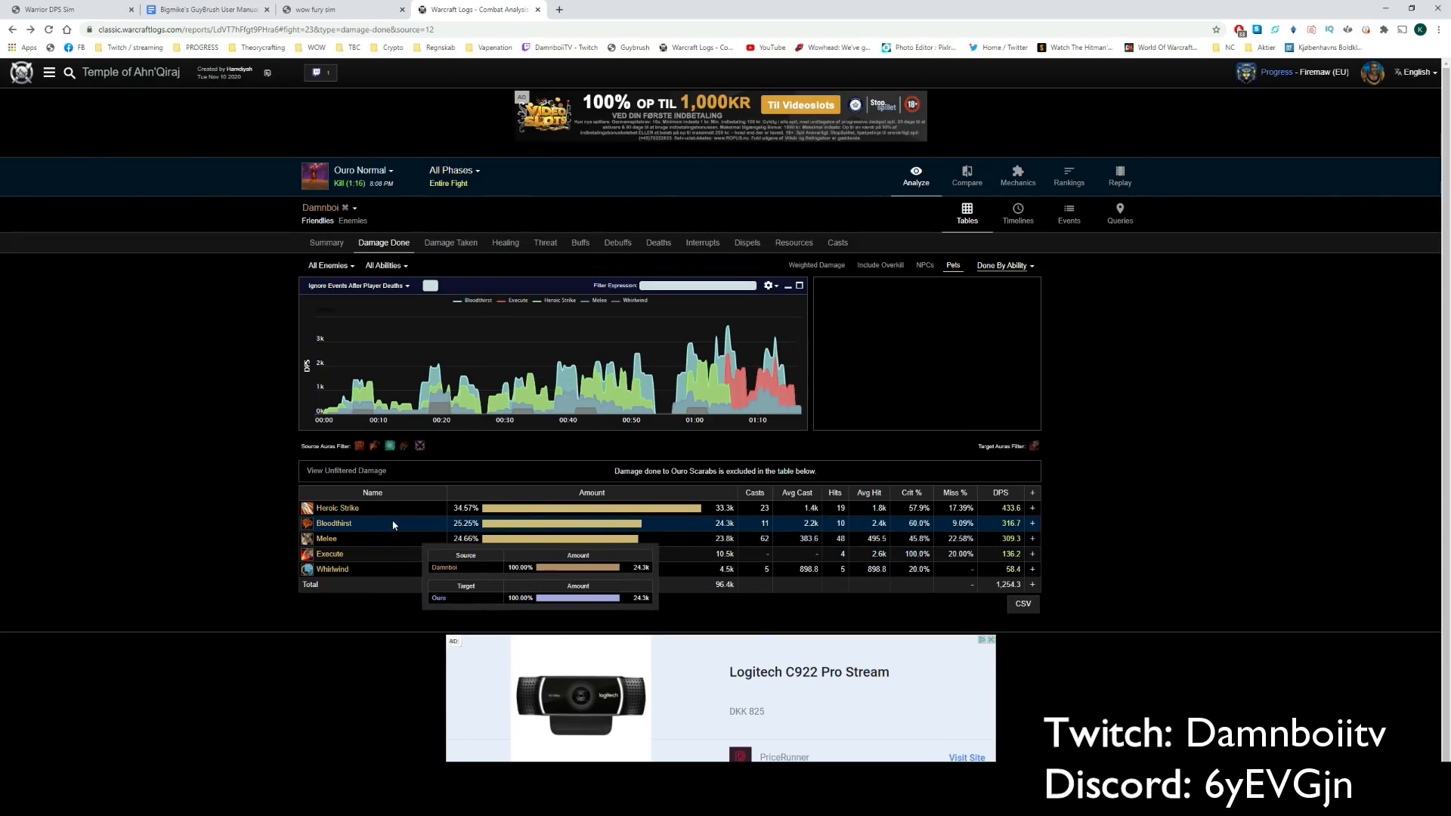
key("ctrl+1")
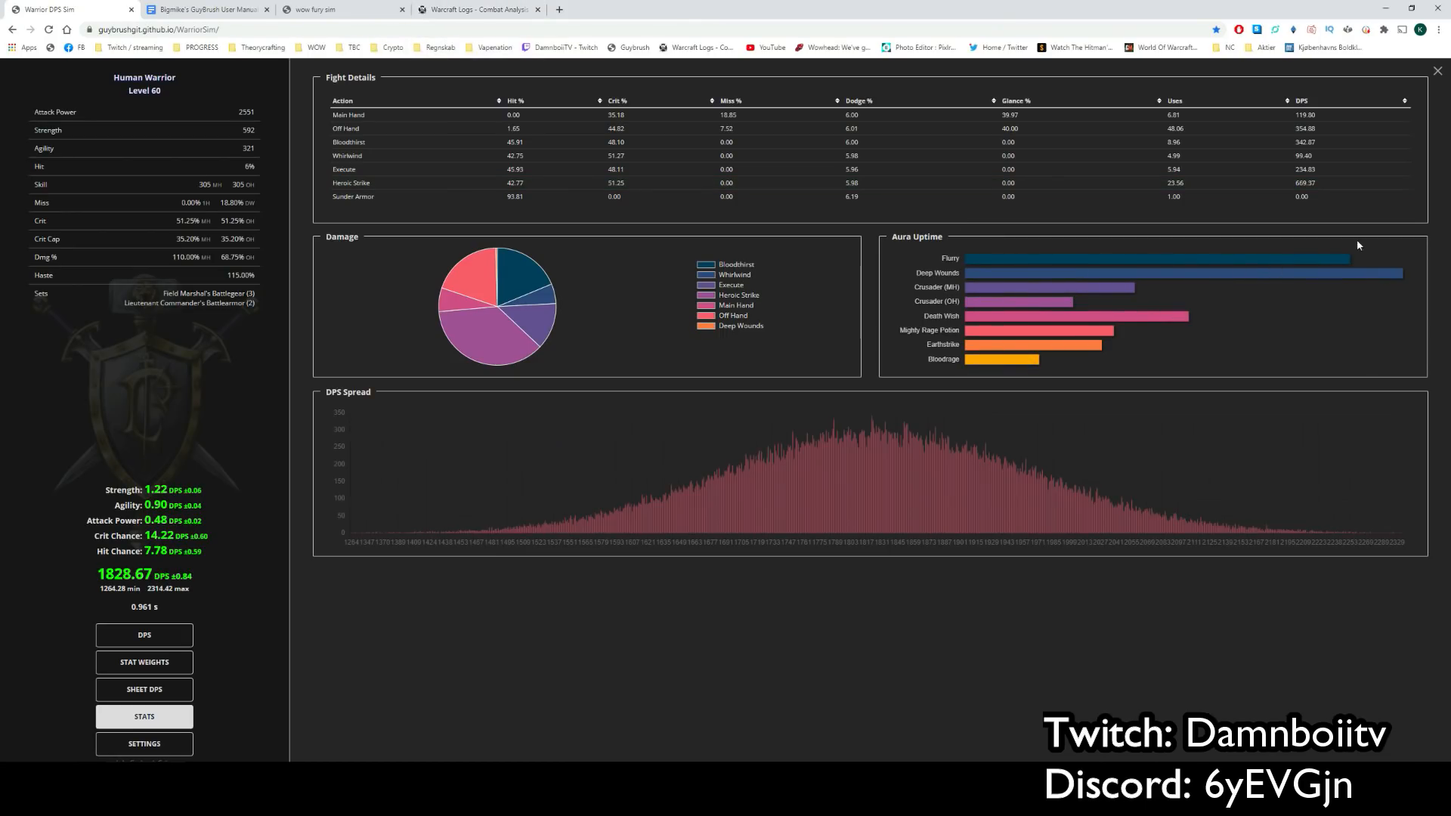
- View the character's buff uptimes in the Ouro log and compare them with the simulator's aura uptime
left_click(476, 9)
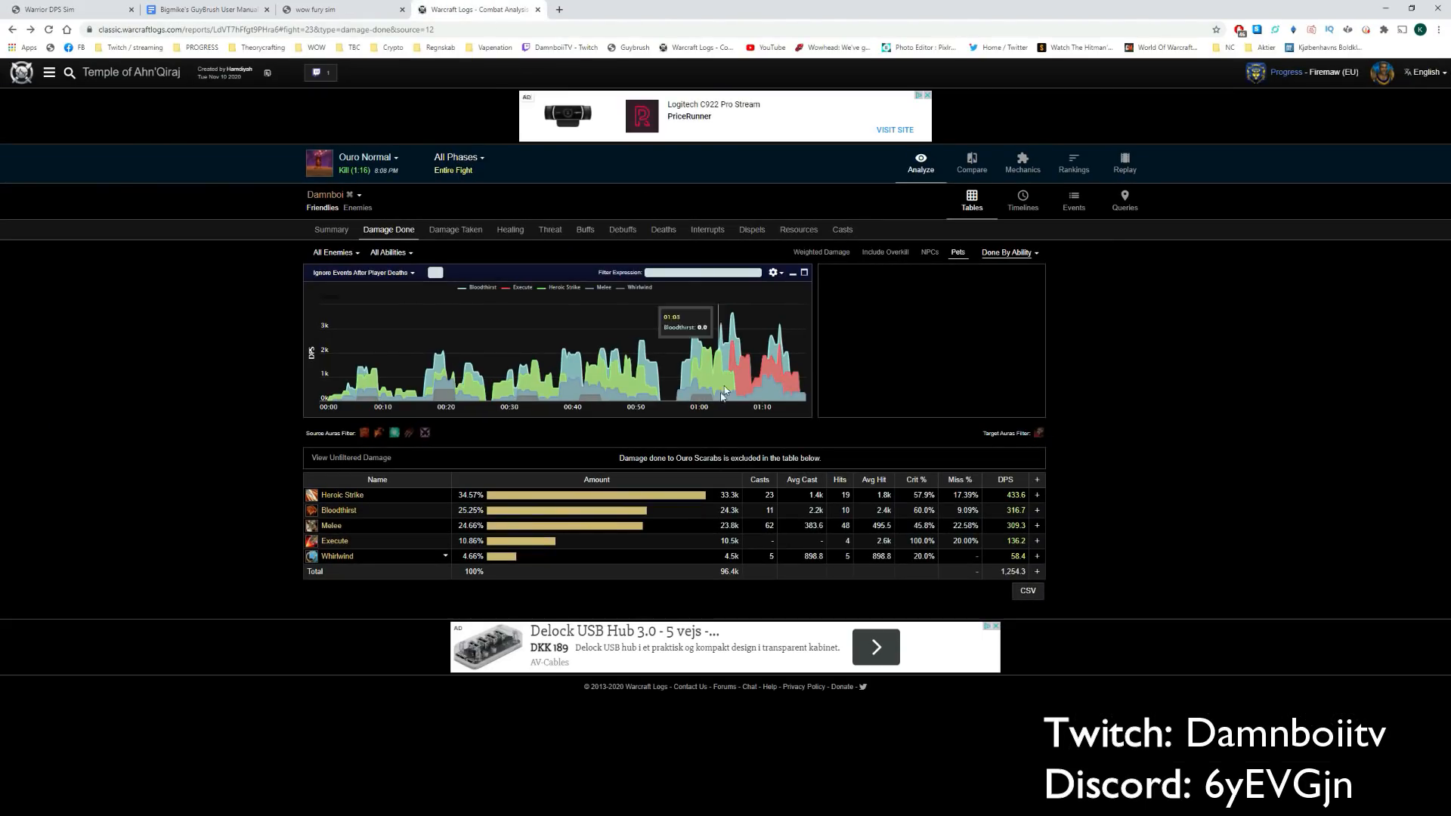
left_click(588, 231)
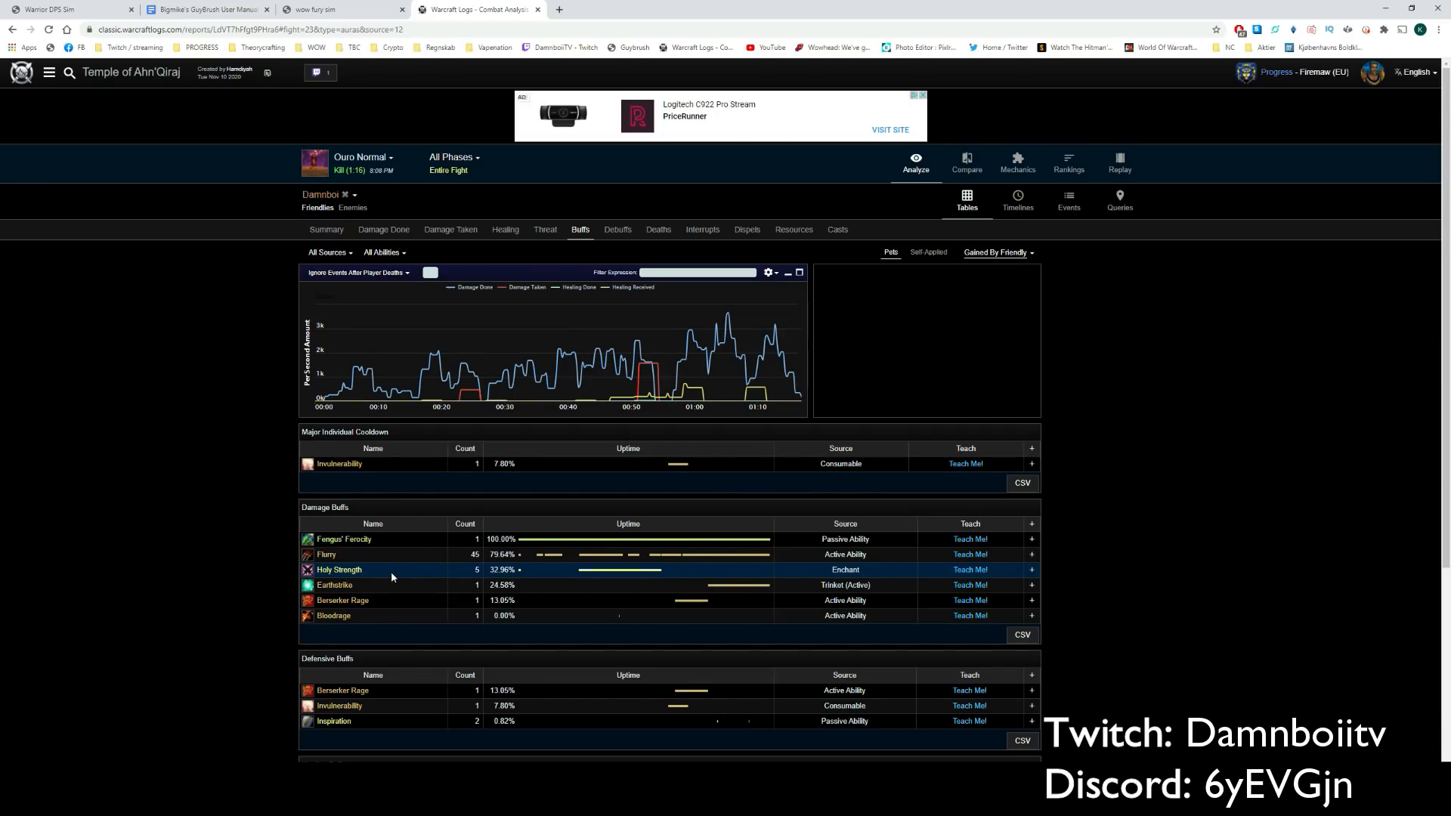
left_click(50, 9)
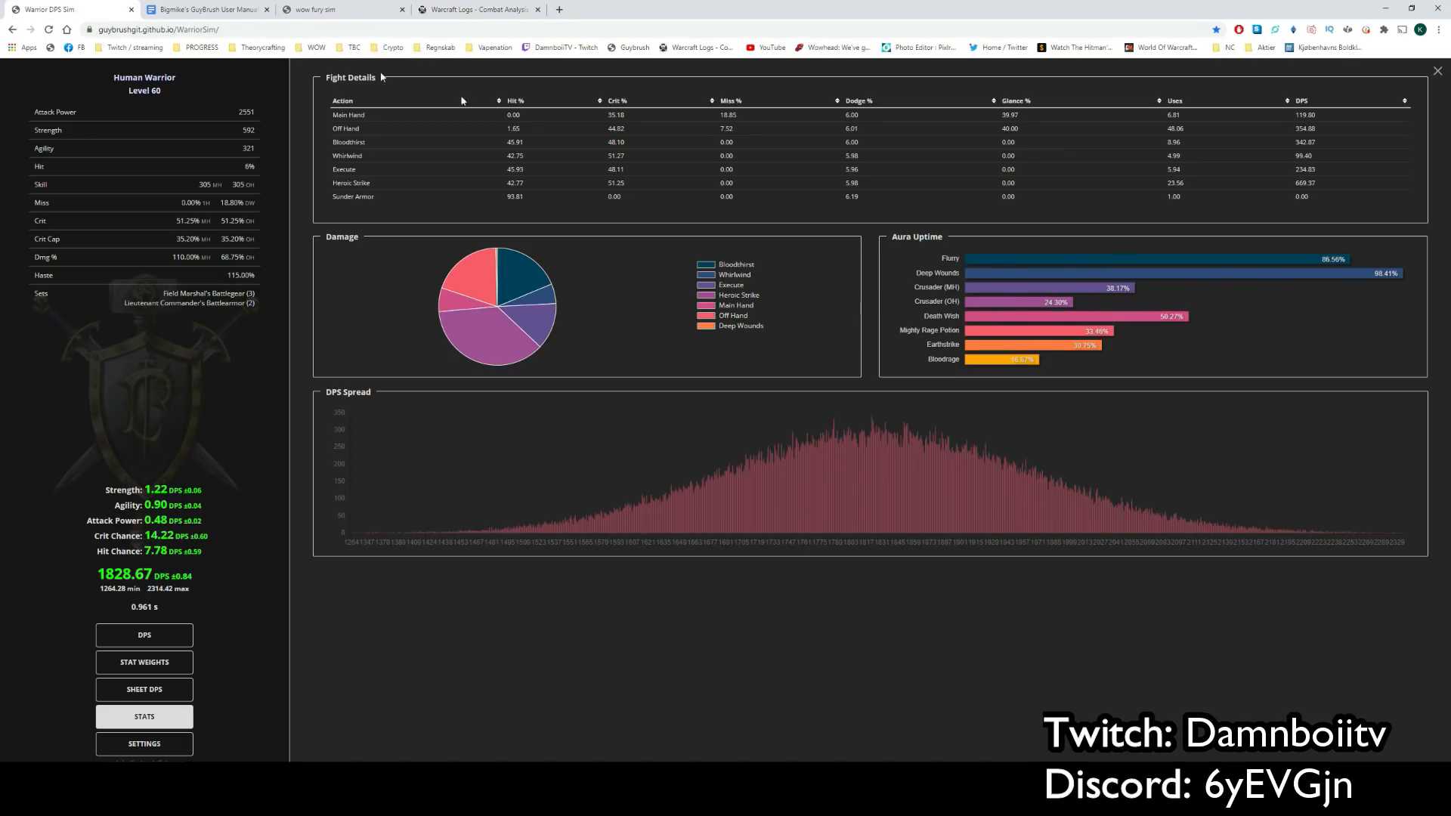